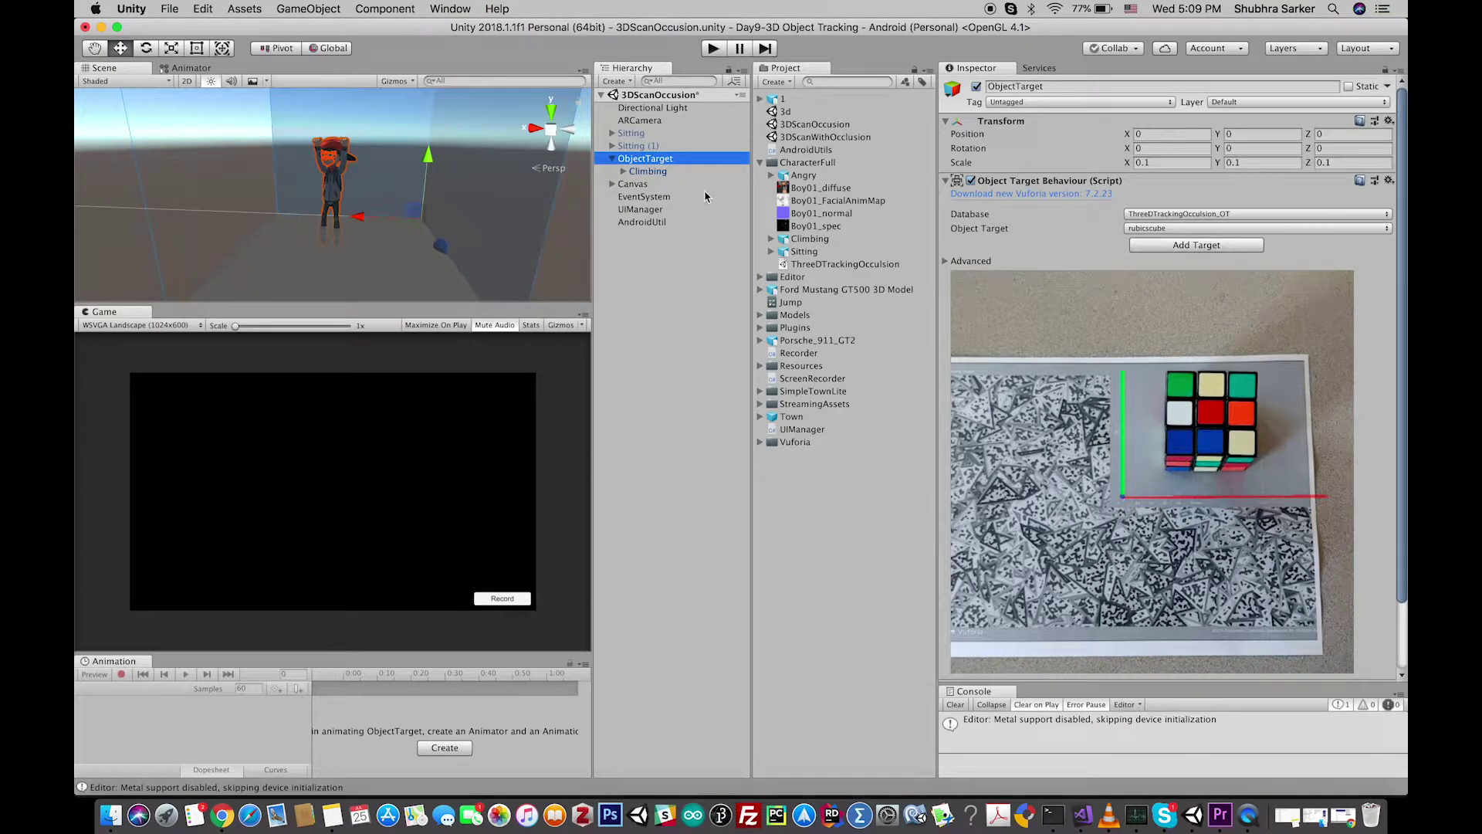
Compare the Climbing character's Animator with the ObjectTarget's tracking settings, ending on ObjectTarget.
{"action": "left_click", "coordinate": [670, 171]}
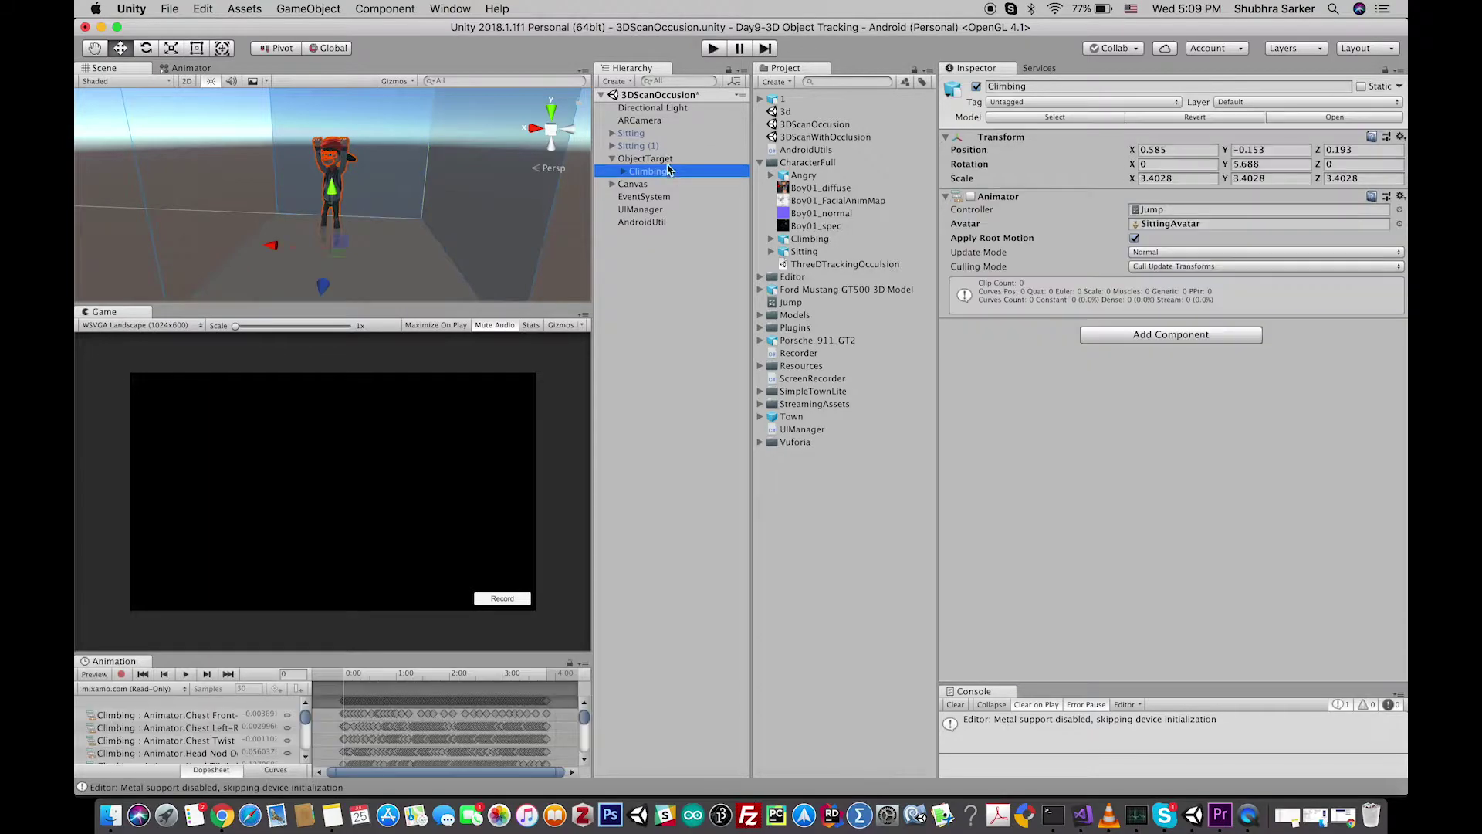
{"action": "left_click", "coordinate": [669, 158]}
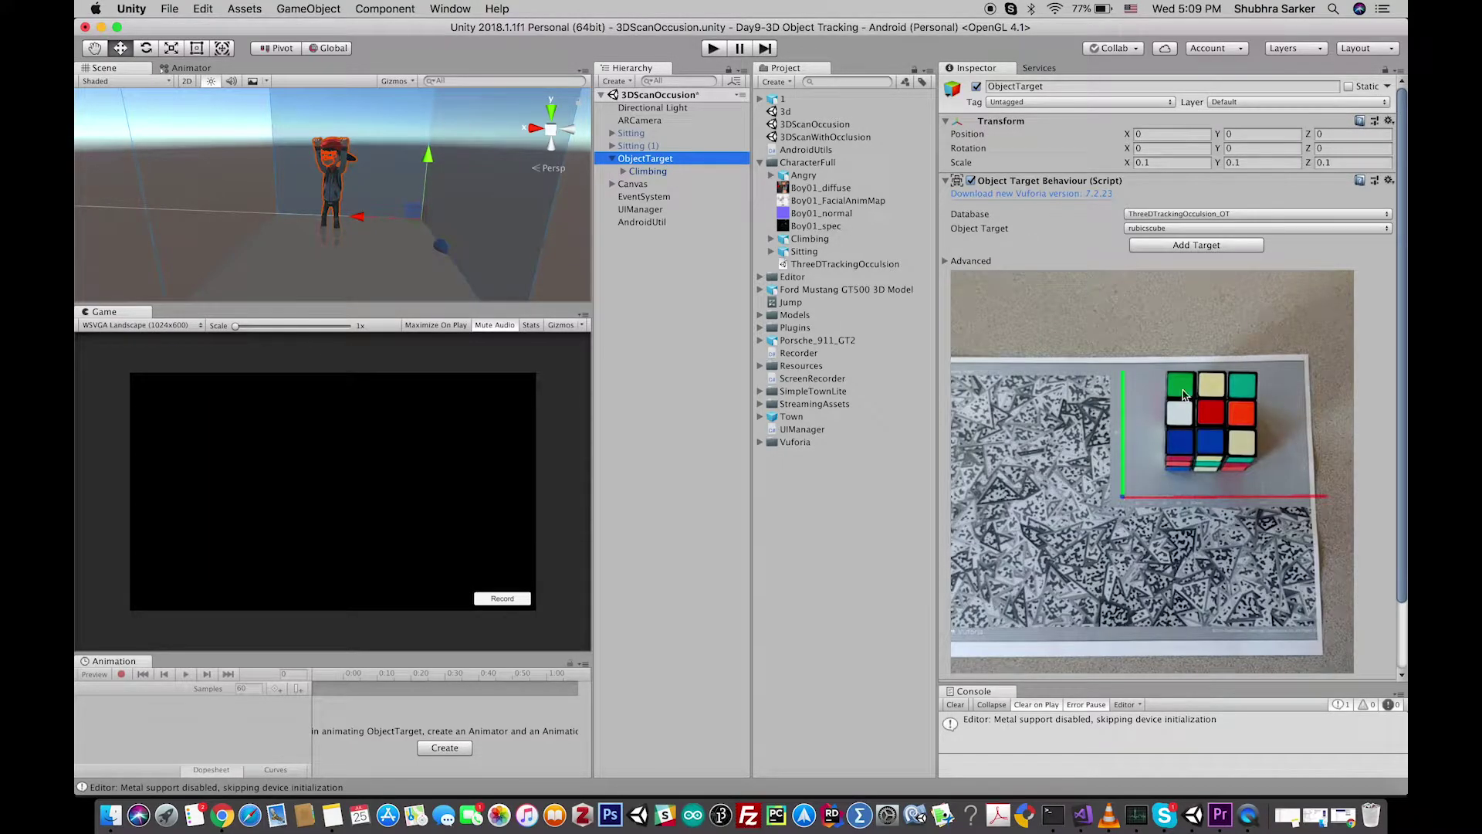
{"action": "left_click", "coordinate": [653, 171]}
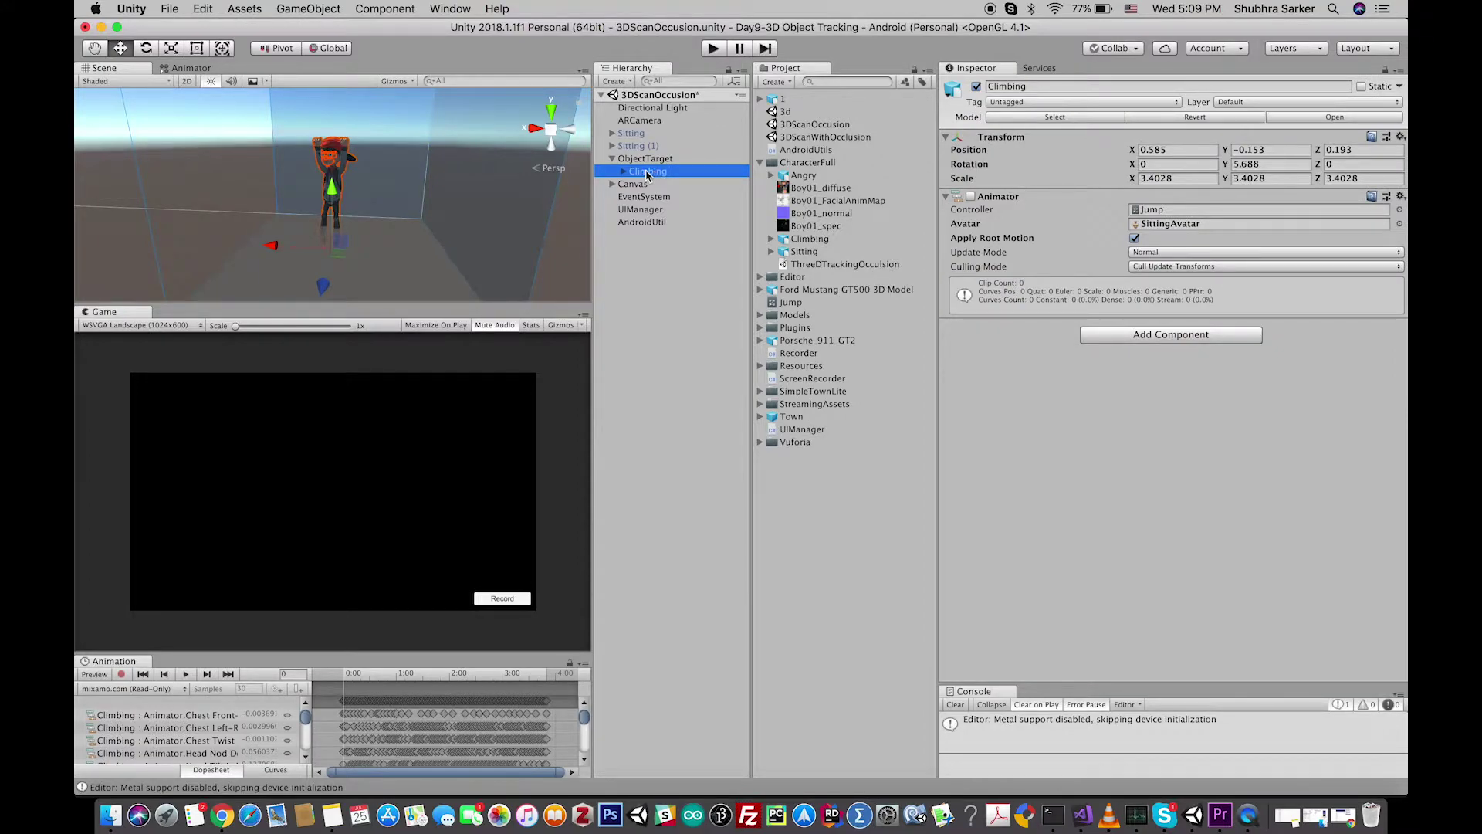
{"action": "left_click", "coordinate": [659, 160]}
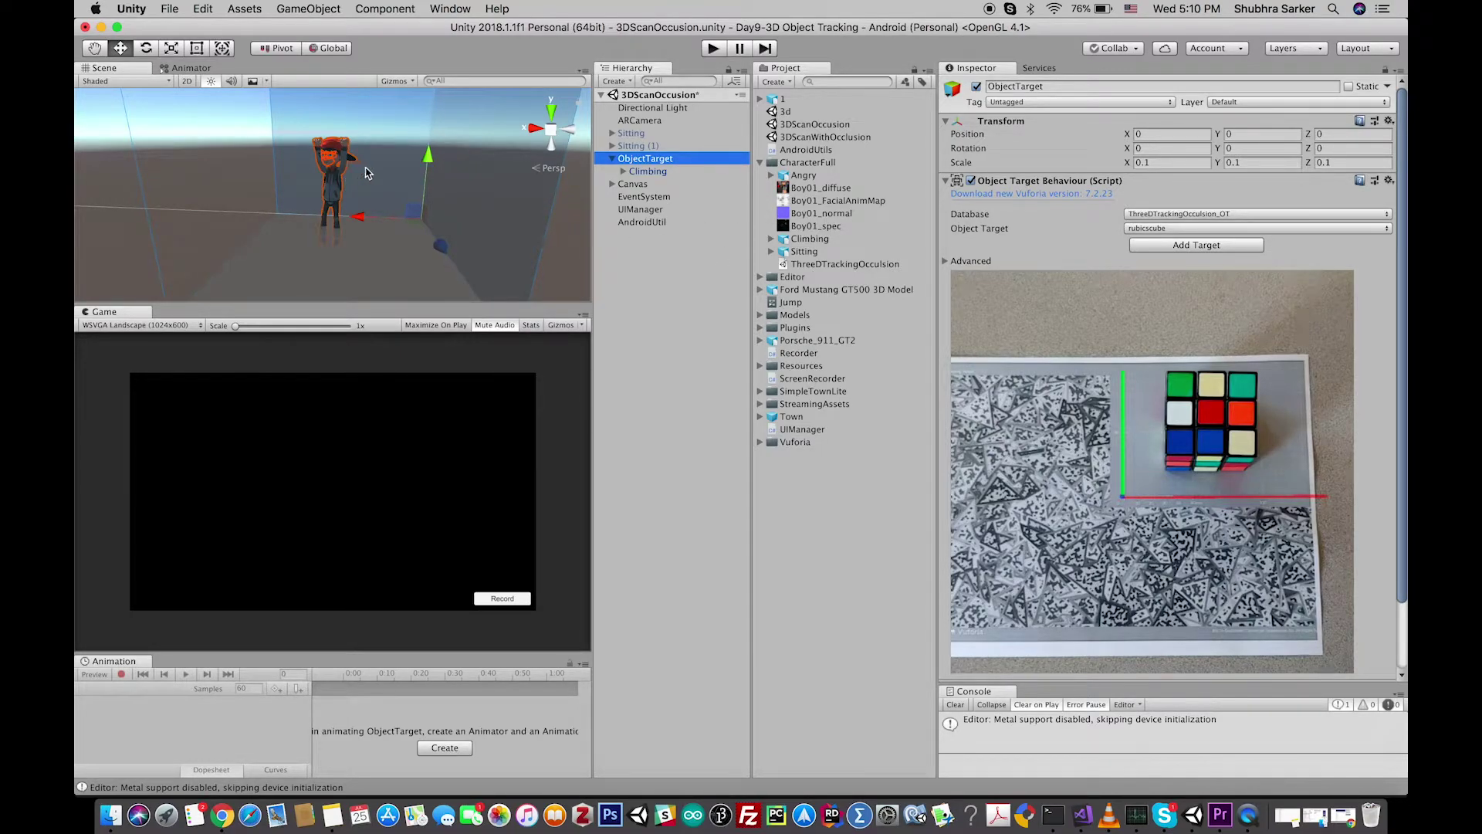
Orbit the Scene view around the character standing inside the ObjectTarget box.
{"action": "scroll", "coordinate": [369, 172], "scroll_direction": "down", "scroll_amount": 10}
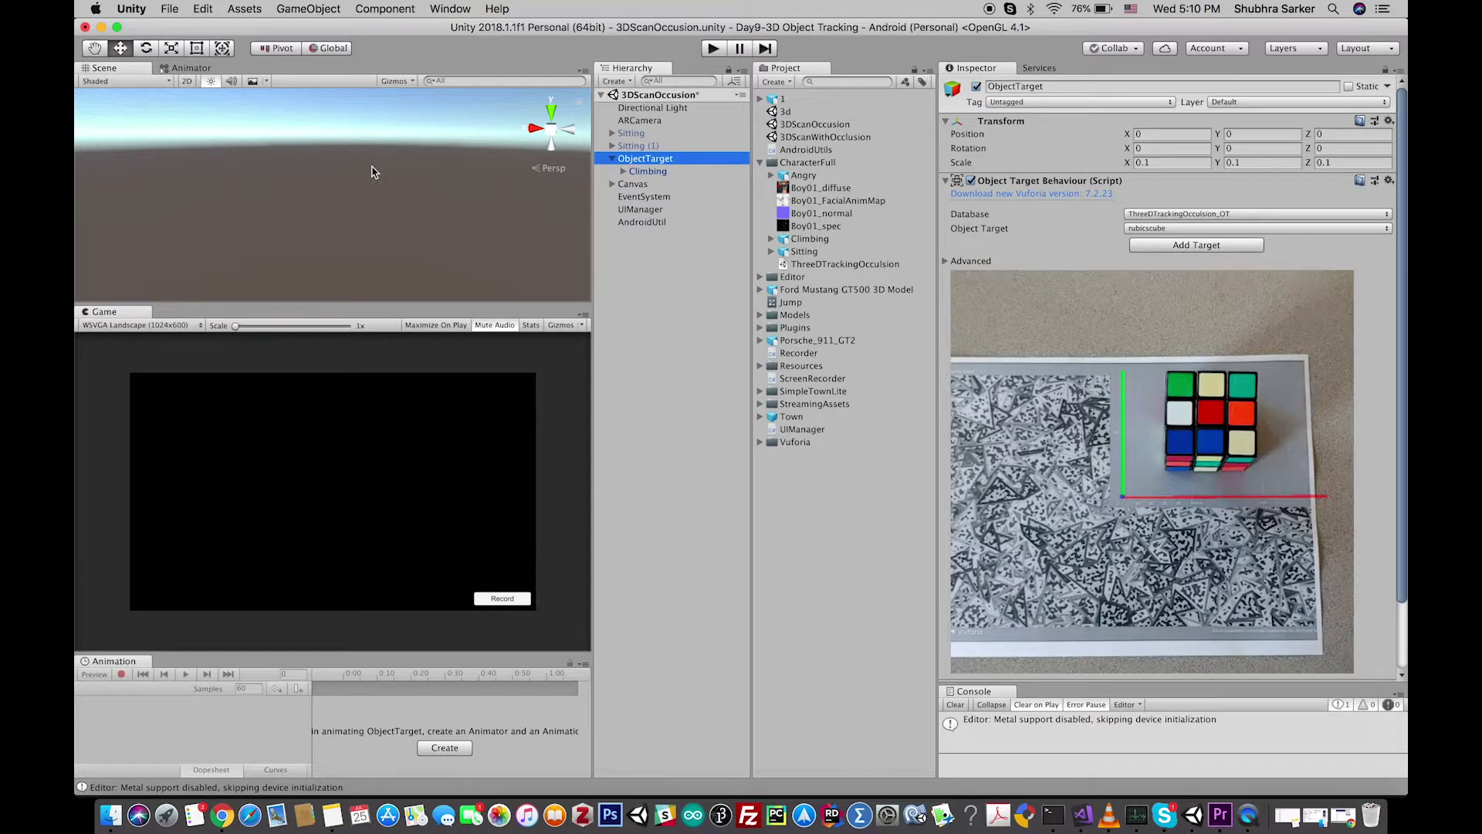
{"action": "scroll", "coordinate": [371, 171], "scroll_direction": "up", "scroll_amount": 10}
{"action": "scroll", "coordinate": [371, 171], "scroll_direction": "down", "scroll_amount": 10}
{"action": "scroll", "coordinate": [372, 171], "scroll_direction": "up", "scroll_amount": 10}
{"action": "left_click_drag", "start_coordinate": [372, 172], "coordinate": [639, 233], "text": "alt"}
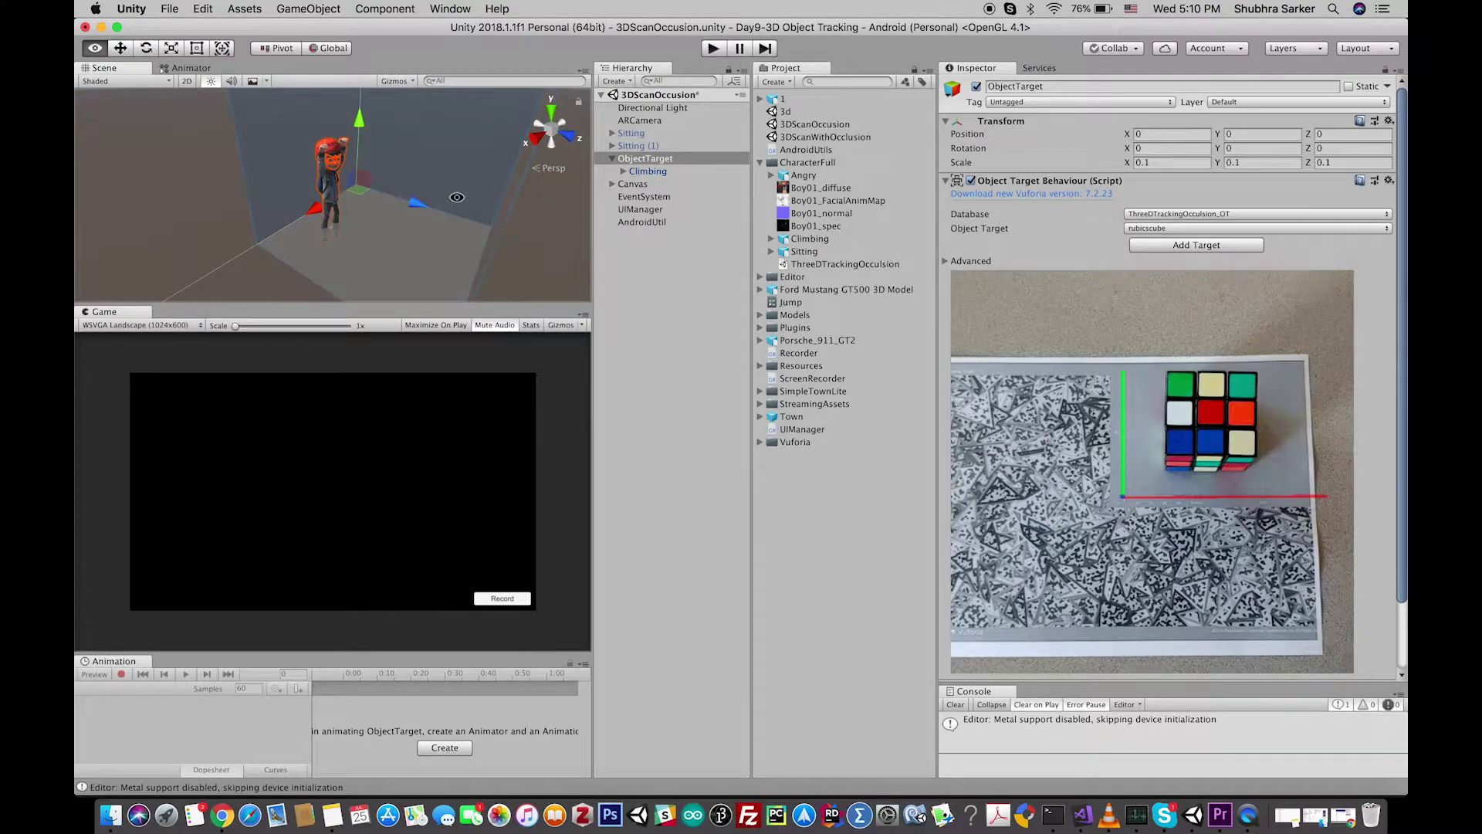
{"action": "scroll", "coordinate": [454, 193], "scroll_direction": "down", "scroll_amount": 5}
{"action": "left_click_drag", "start_coordinate": [453, 193], "coordinate": [463, 155], "text": "alt"}
Add a 3D Cube as a child of ObjectTarget.
{"action": "left_click", "coordinate": [656, 160]}
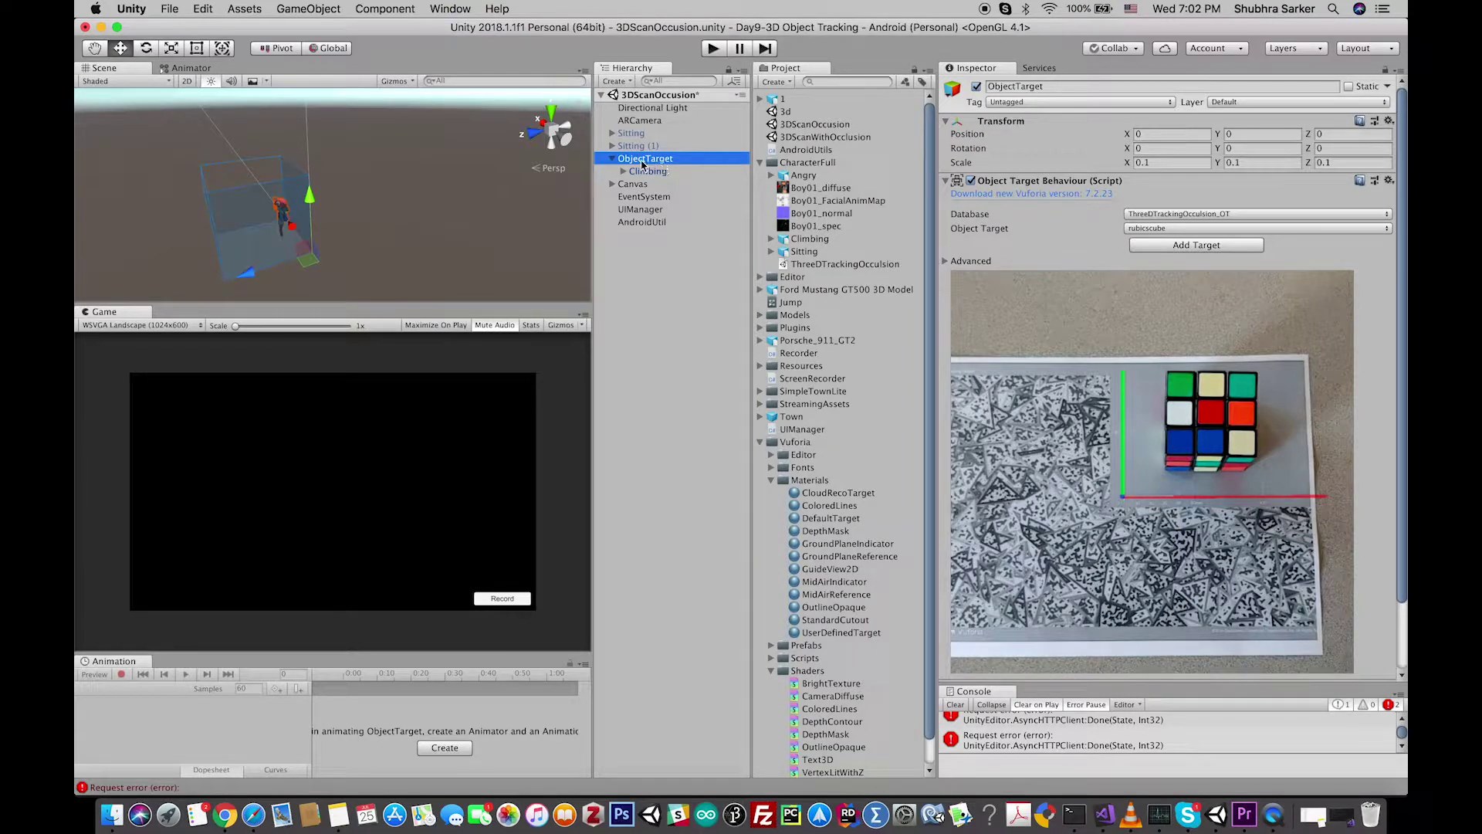
{"action": "right_click", "coordinate": [644, 160]}
{"action": "left_click", "coordinate": [625, 342]}
{"action": "right_click", "coordinate": [639, 158]}
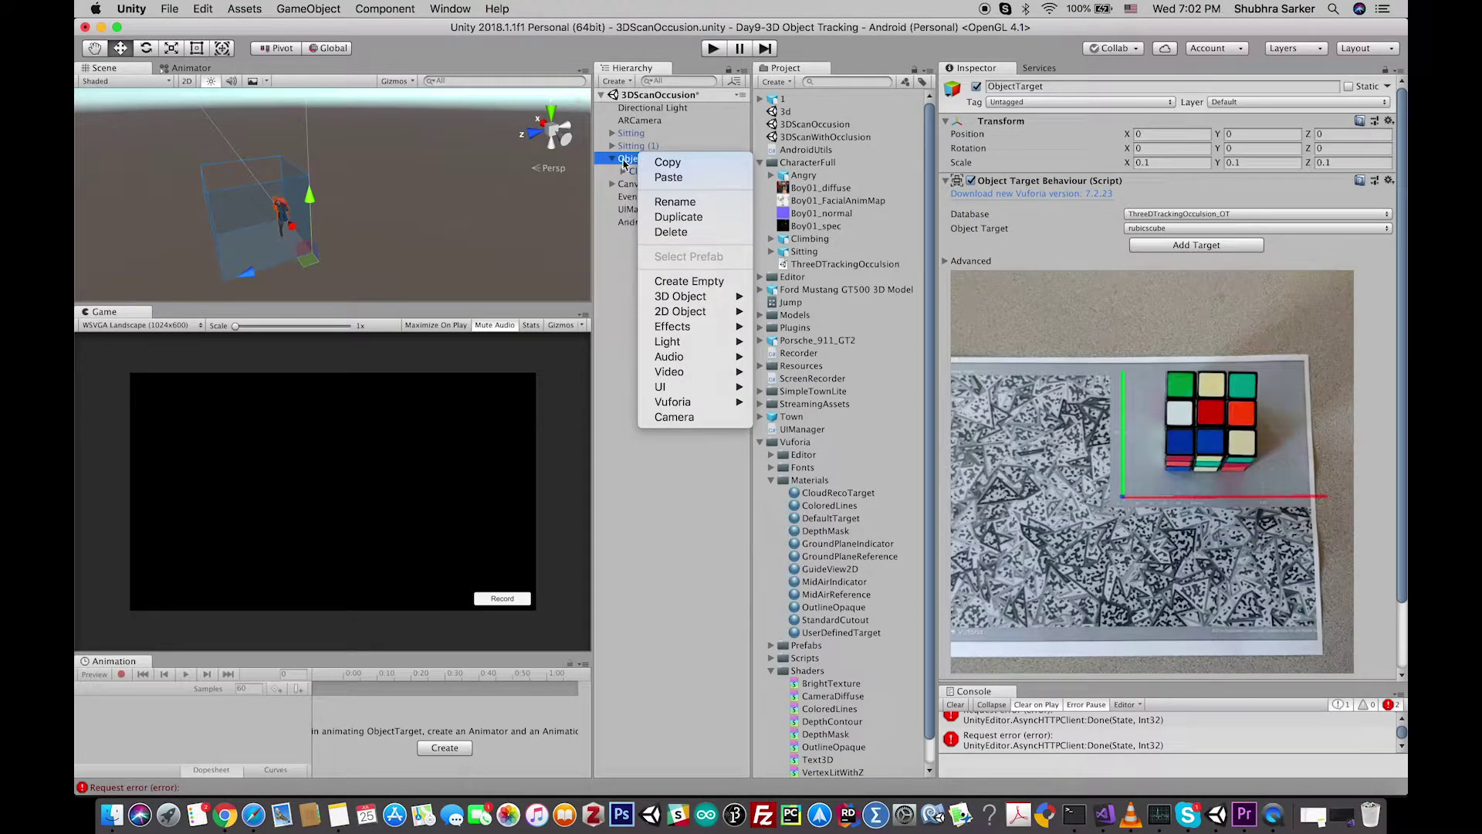
{"action": "left_click", "coordinate": [628, 161]}
{"action": "right_click", "coordinate": [639, 163]}
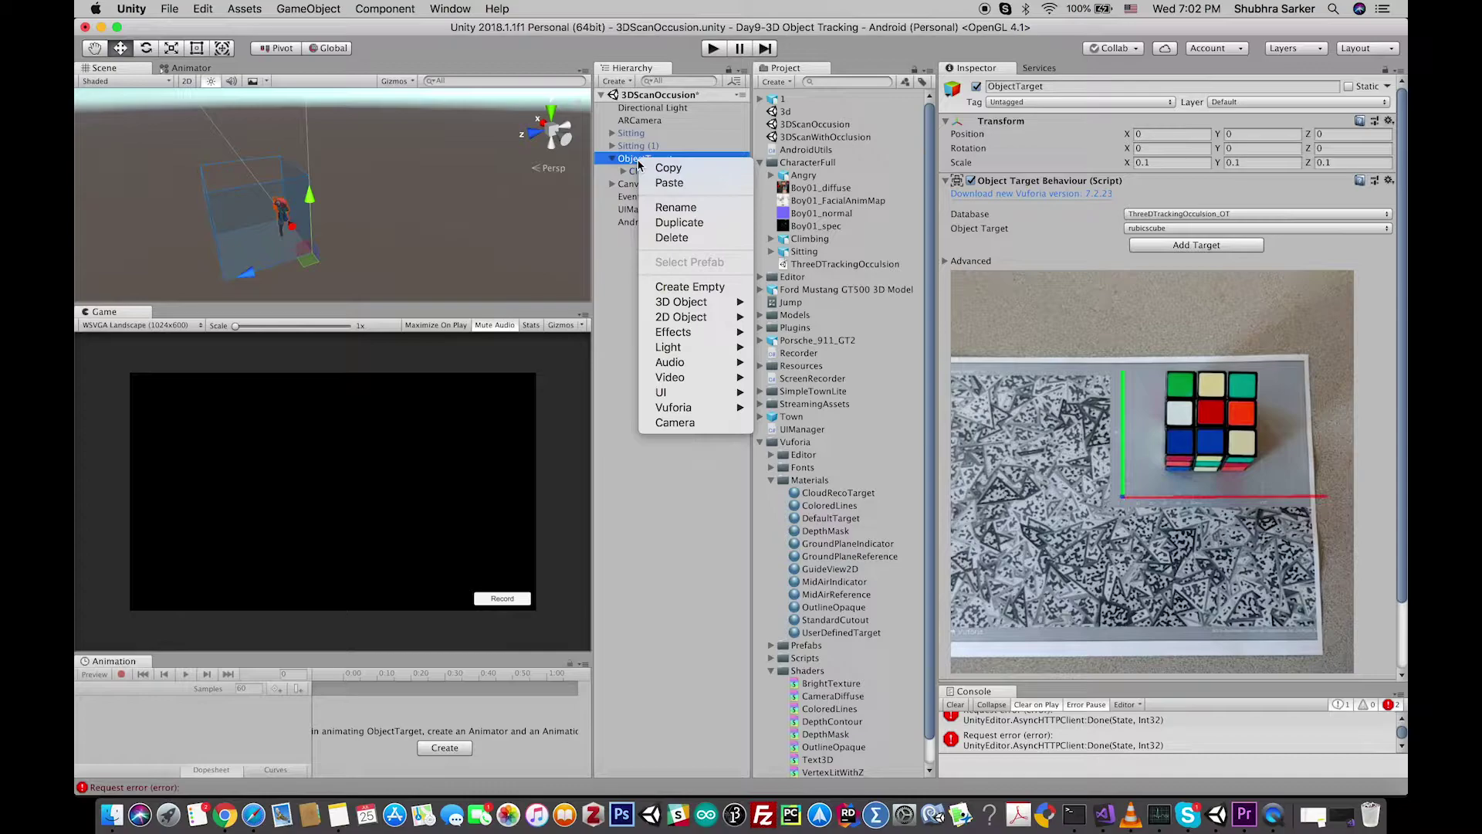
{"action": "mouse_move", "coordinate": [665, 304]}
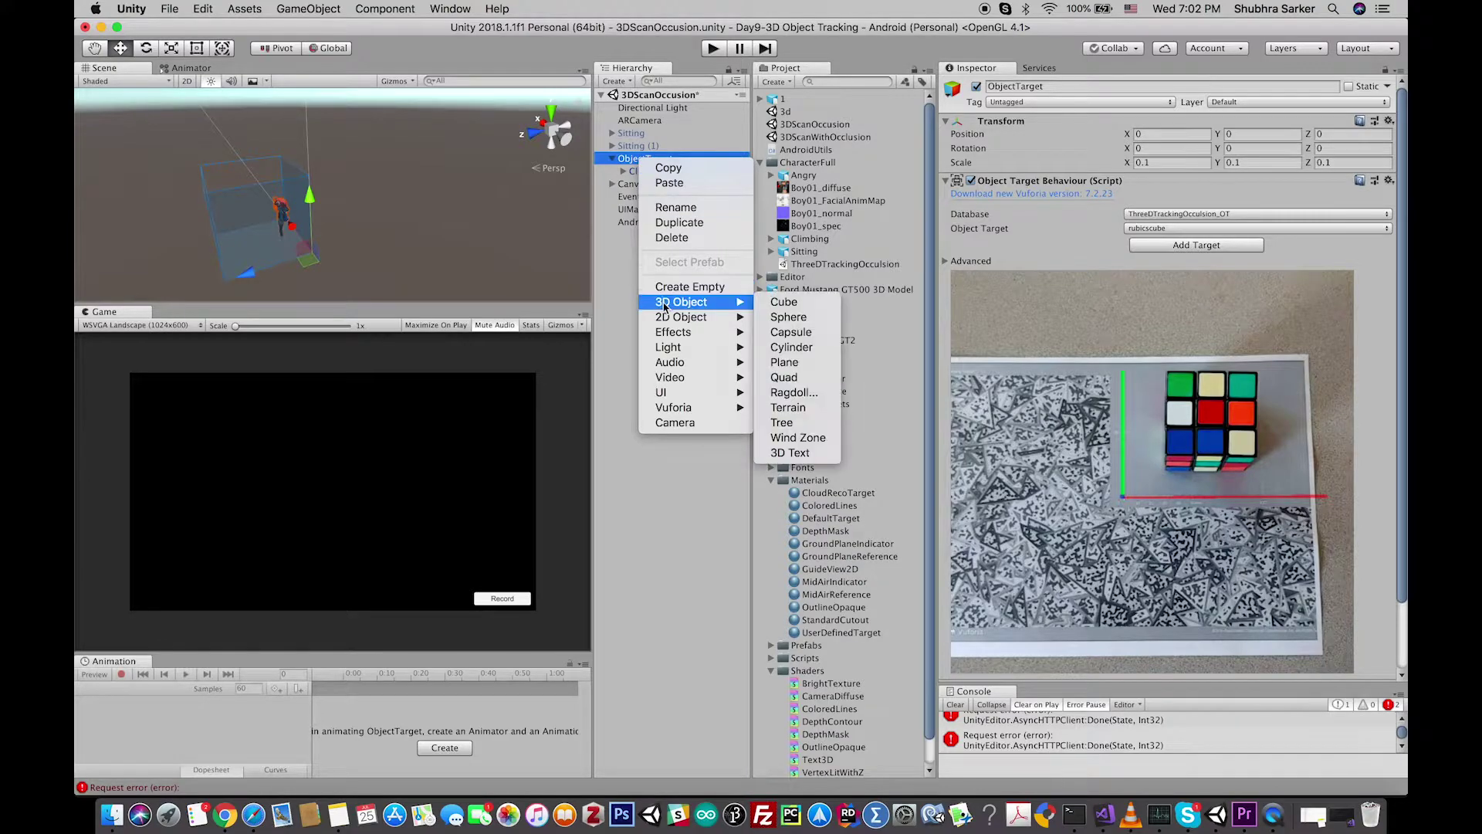
{"action": "left_click", "coordinate": [769, 307]}
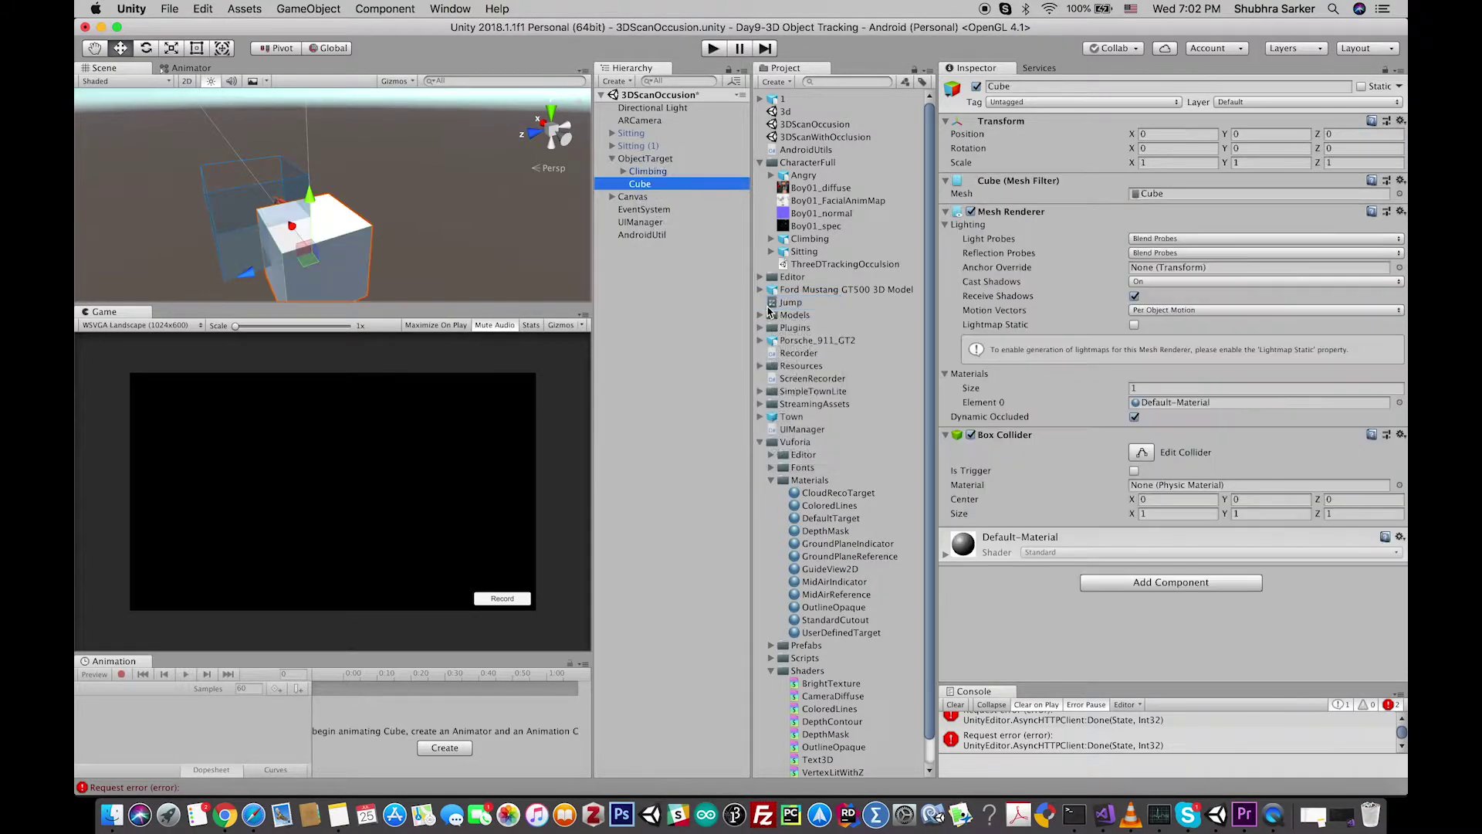
Move the cube toward the camera to about X 0.579, Z 0.926.
{"action": "left_click_drag", "start_coordinate": [394, 209], "coordinate": [445, 216], "text": "alt"}
{"action": "left_click_drag", "start_coordinate": [330, 271], "coordinate": [169, 269]}
{"action": "left_click_drag", "start_coordinate": [225, 200], "coordinate": [330, 206], "text": "alt"}
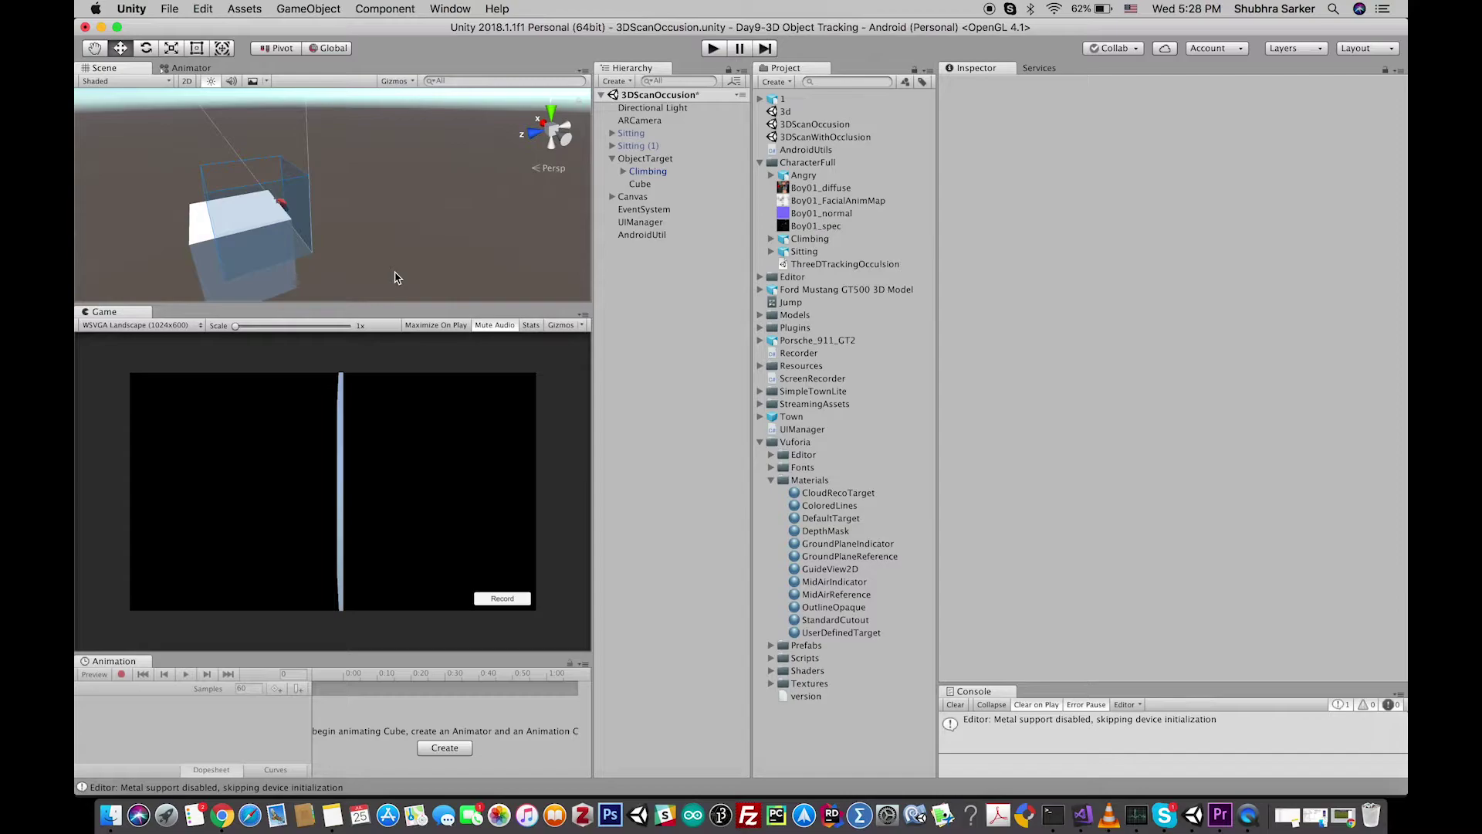
Remove the Box Collider component from the Cube.
{"action": "left_click", "coordinate": [647, 187]}
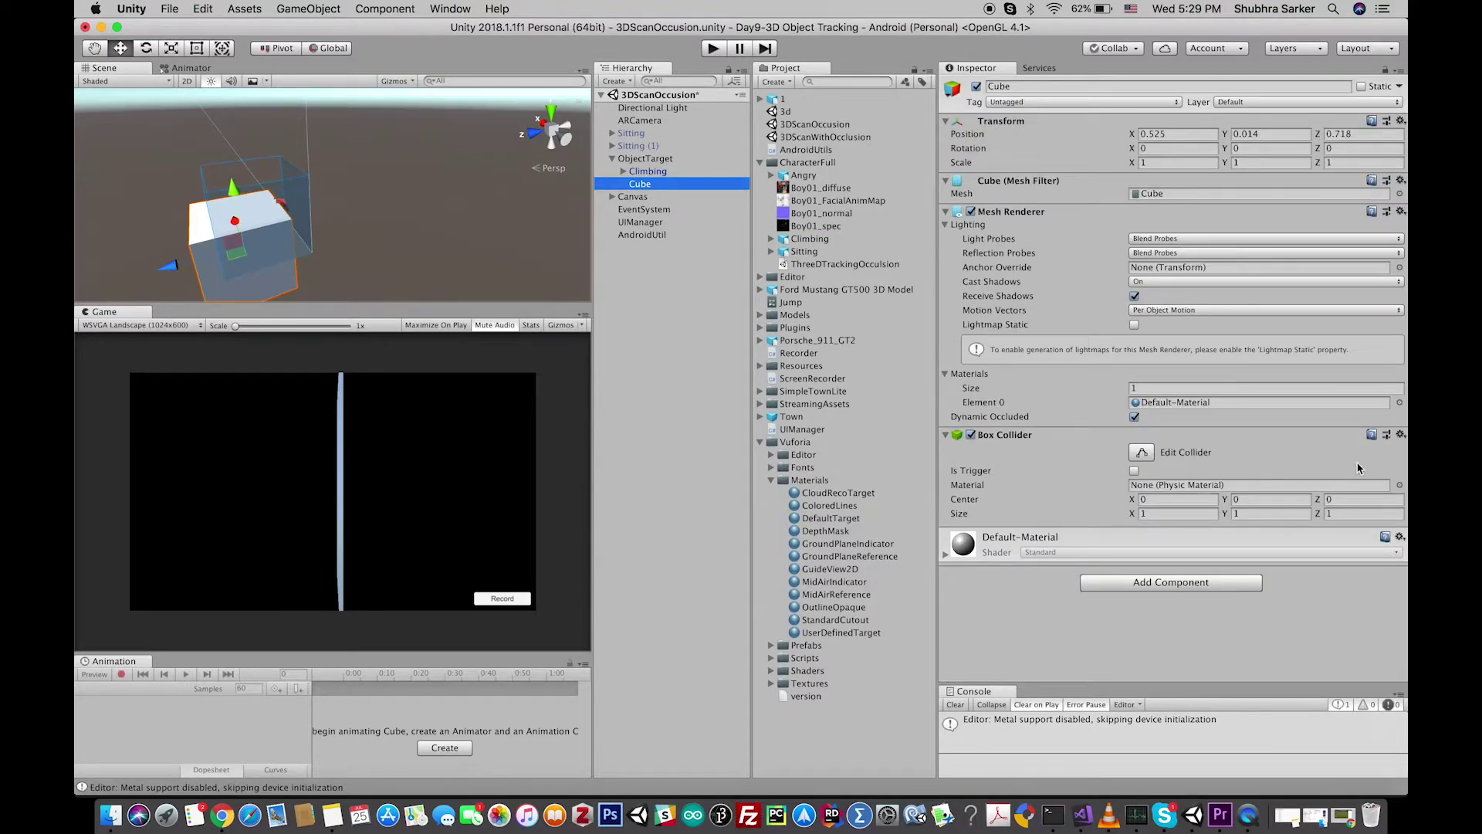
{"action": "left_click", "coordinate": [1401, 435]}
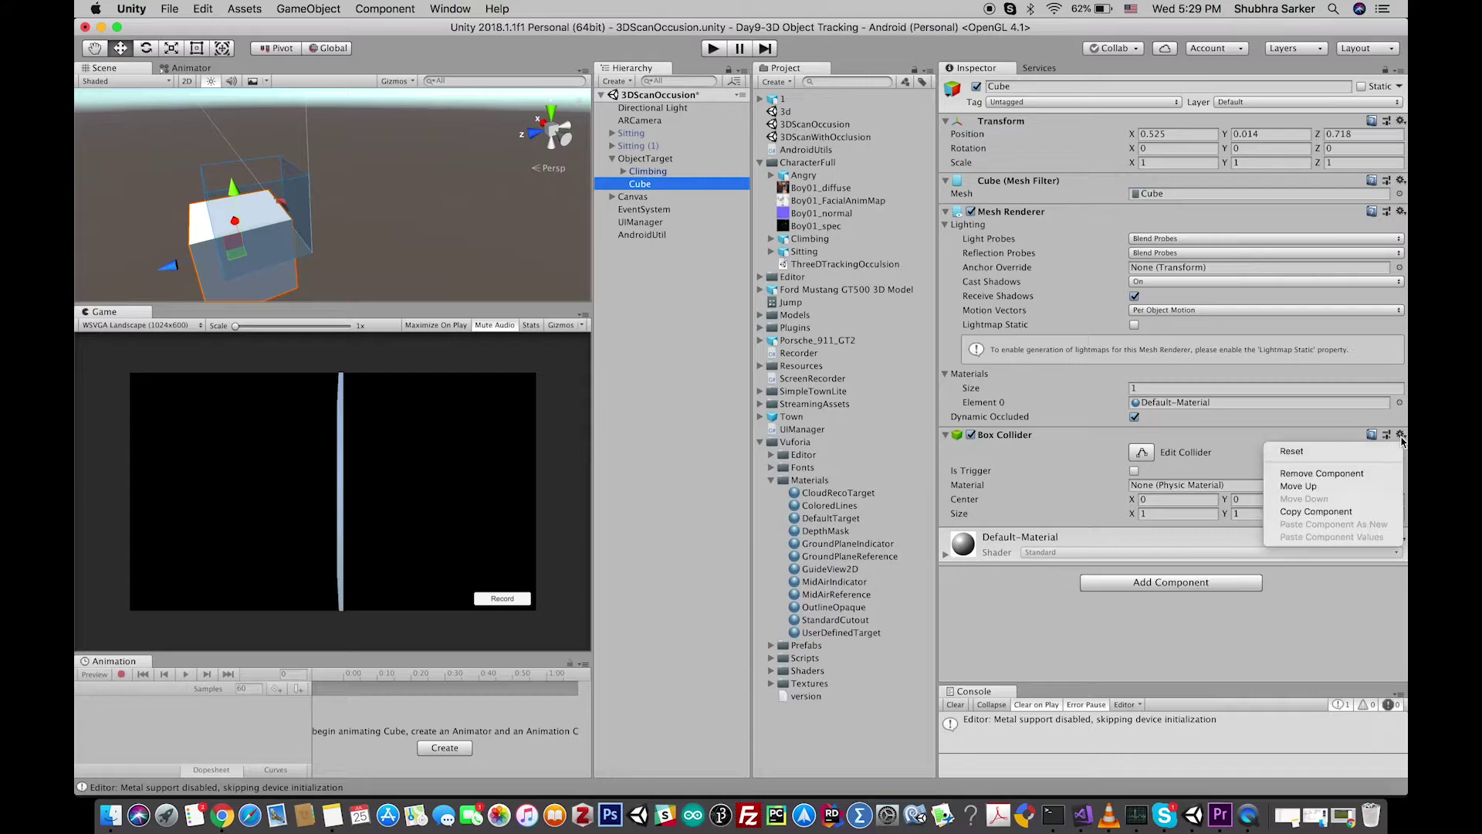
{"action": "left_click", "coordinate": [1372, 479]}
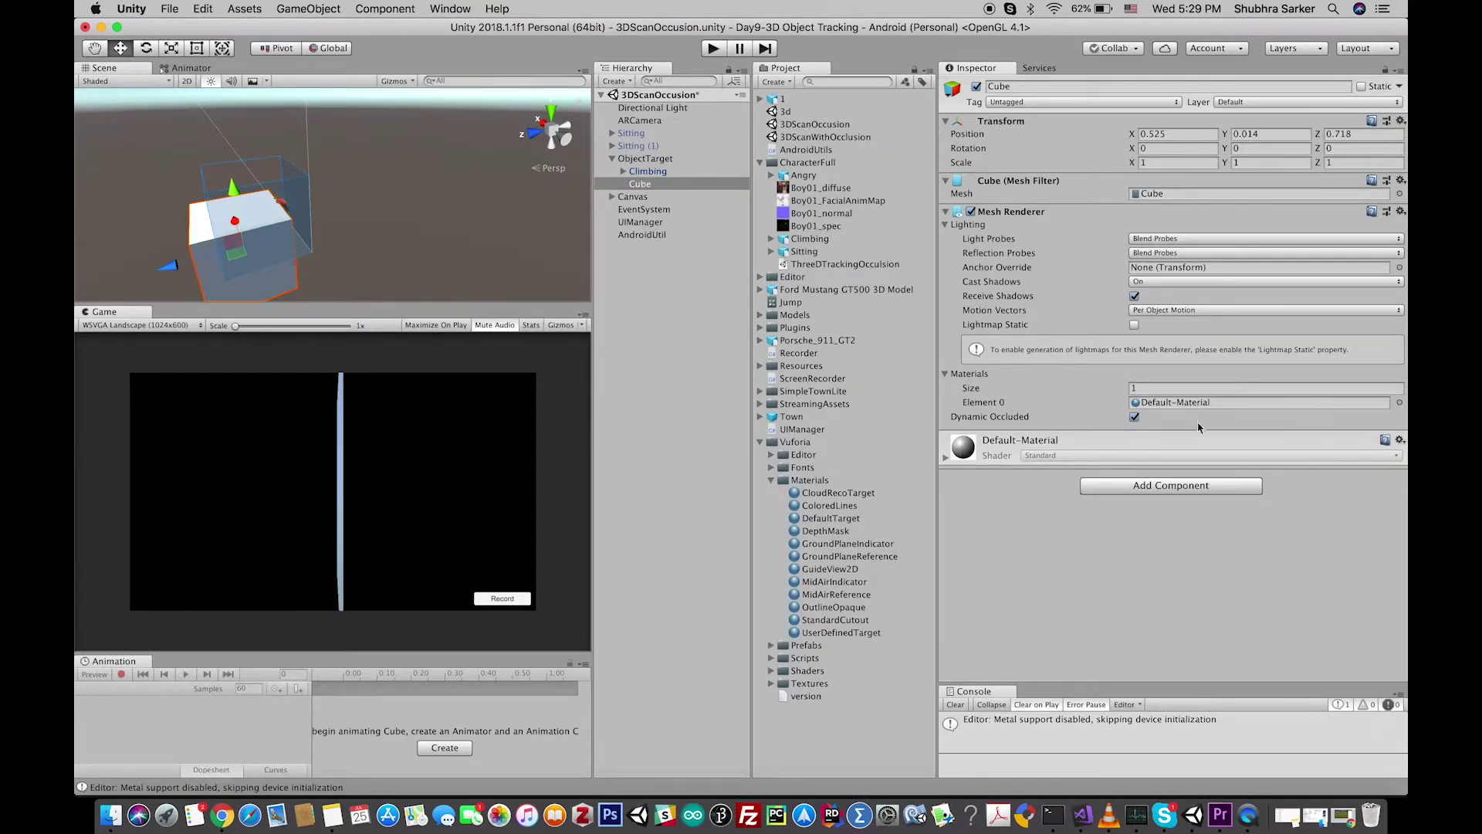
Assign the DepthMask material to the cube's Element 0 and locate it in the project.
{"action": "left_click", "coordinate": [1401, 403]}
{"action": "type", "text": "dept"}
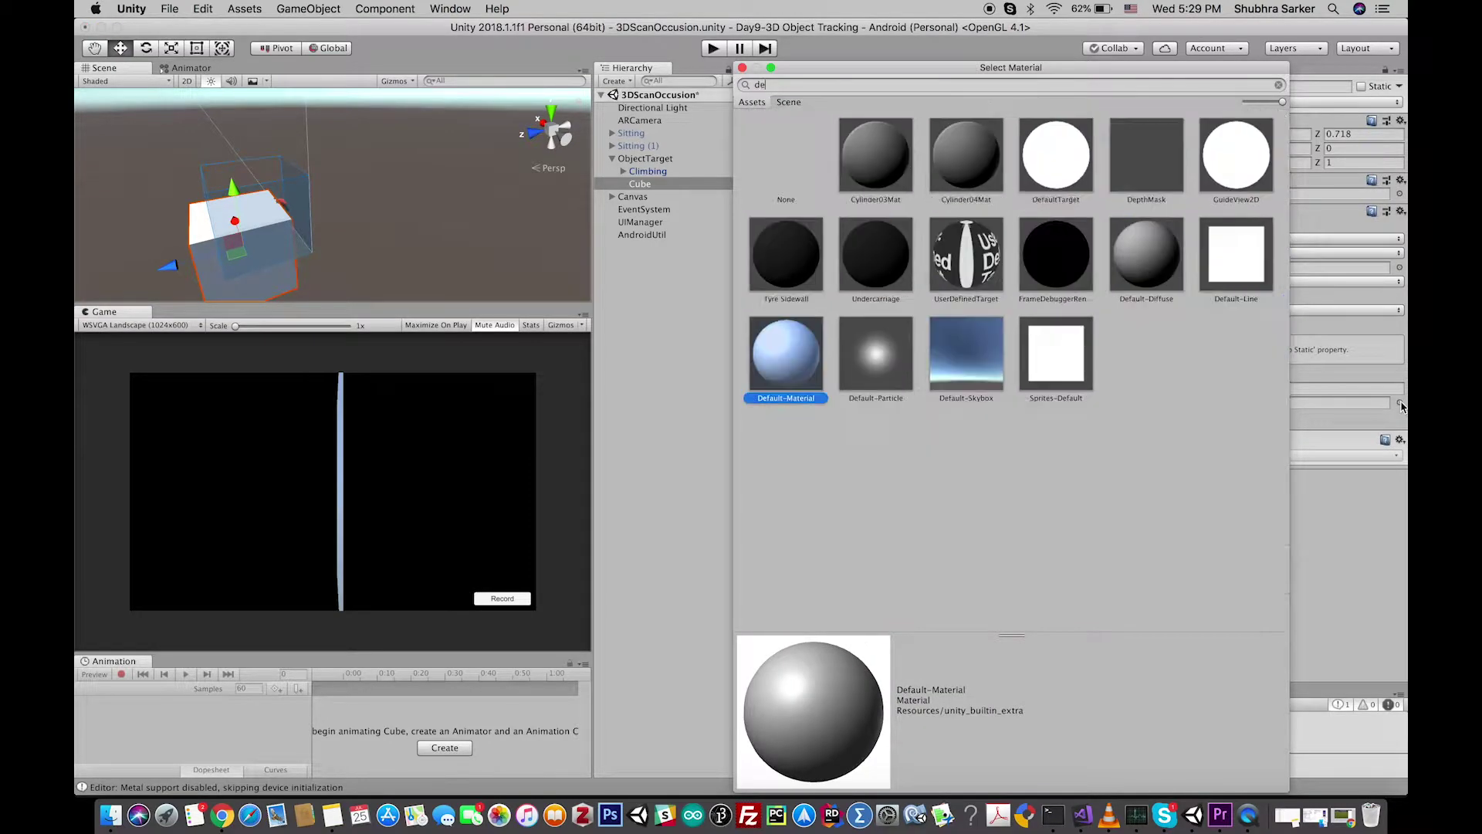
{"action": "double_click", "coordinate": [857, 183]}
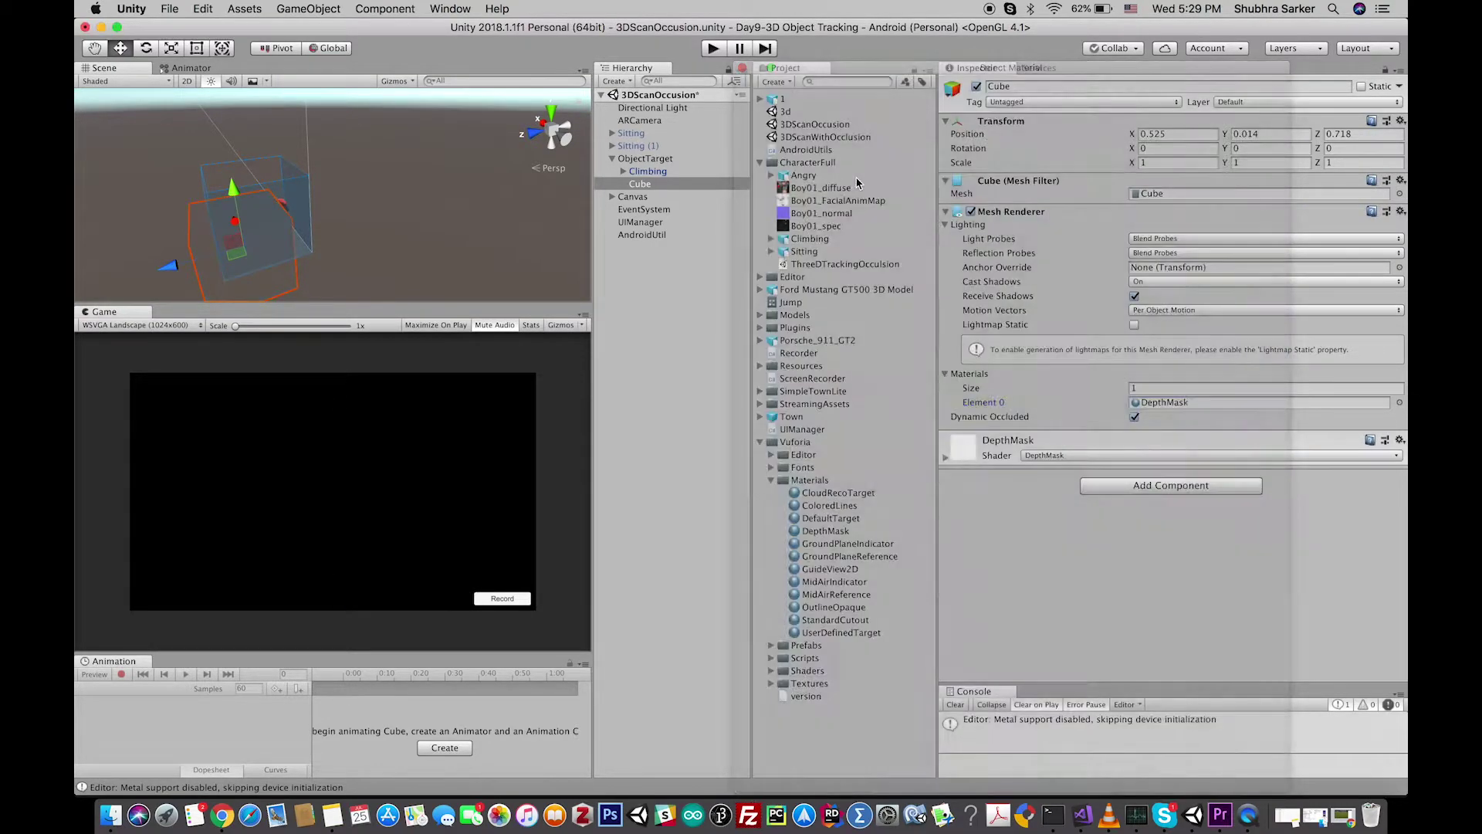
{"action": "left_click", "coordinate": [1180, 403]}
{"action": "left_click", "coordinate": [841, 533]}
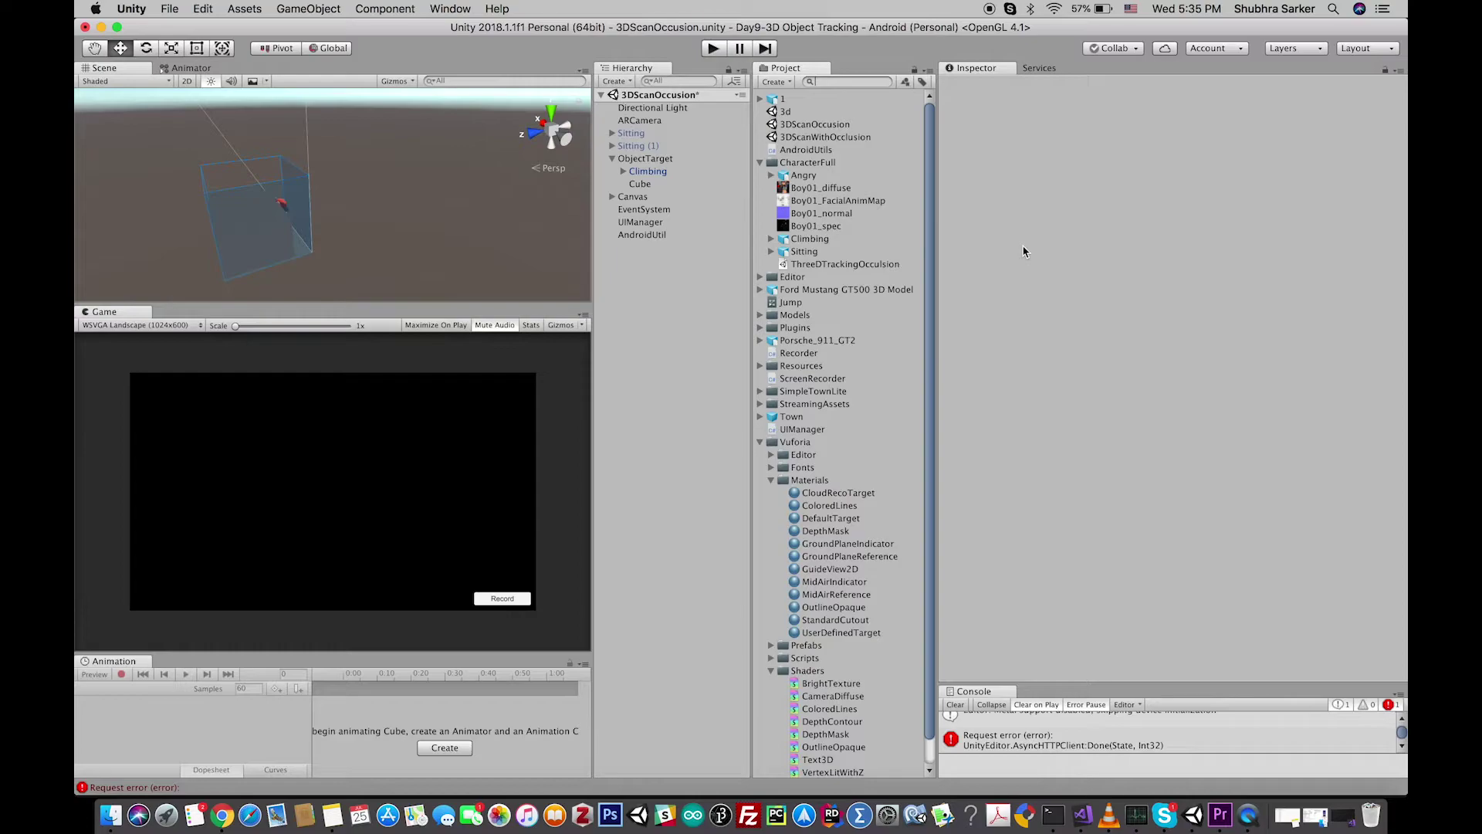
Search the project for 'Dep' and open the DepthMask shader in Visual Studio.
{"action": "key", "text": "super+f"}
{"action": "type", "text": "Dep"}
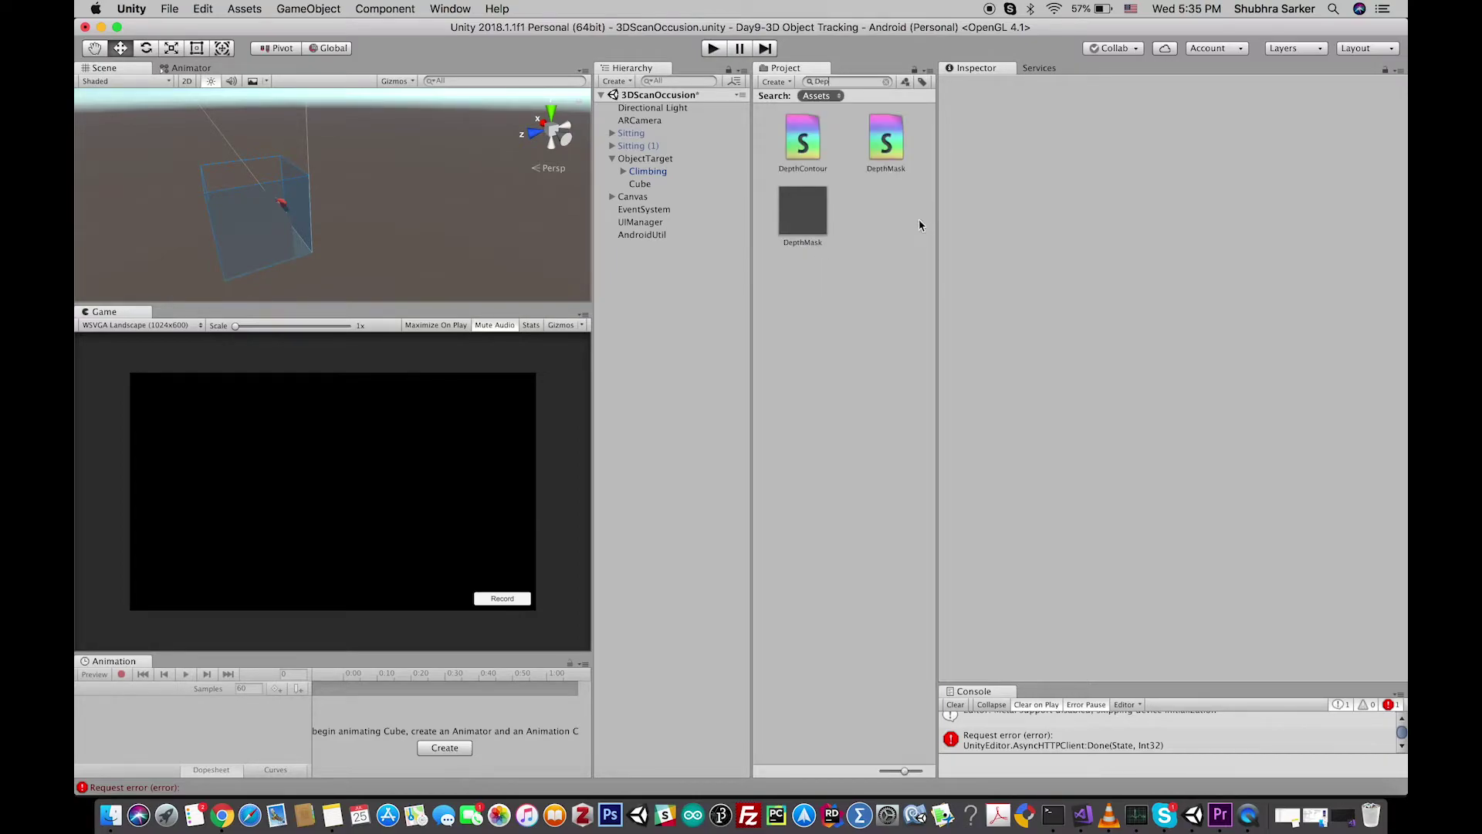
{"action": "double_click", "coordinate": [886, 139]}
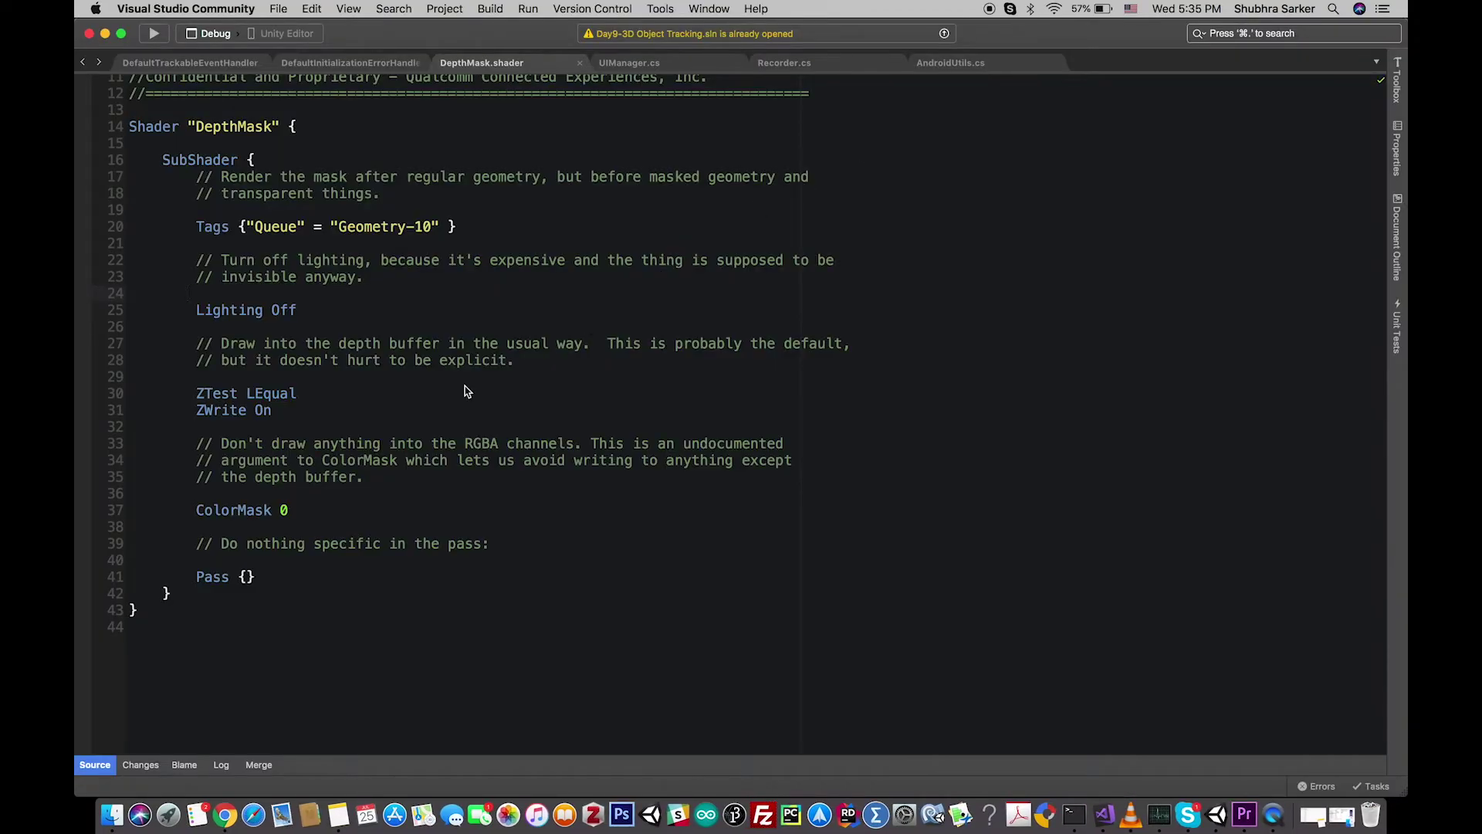
Change the shader's ZTest from LEqual to Always, save it, and return to Unity.
{"action": "double_click", "coordinate": [248, 396]}
{"action": "type", "text": "Always"}
{"action": "key", "text": "super+s"}
{"action": "left_click", "coordinate": [105, 33]}
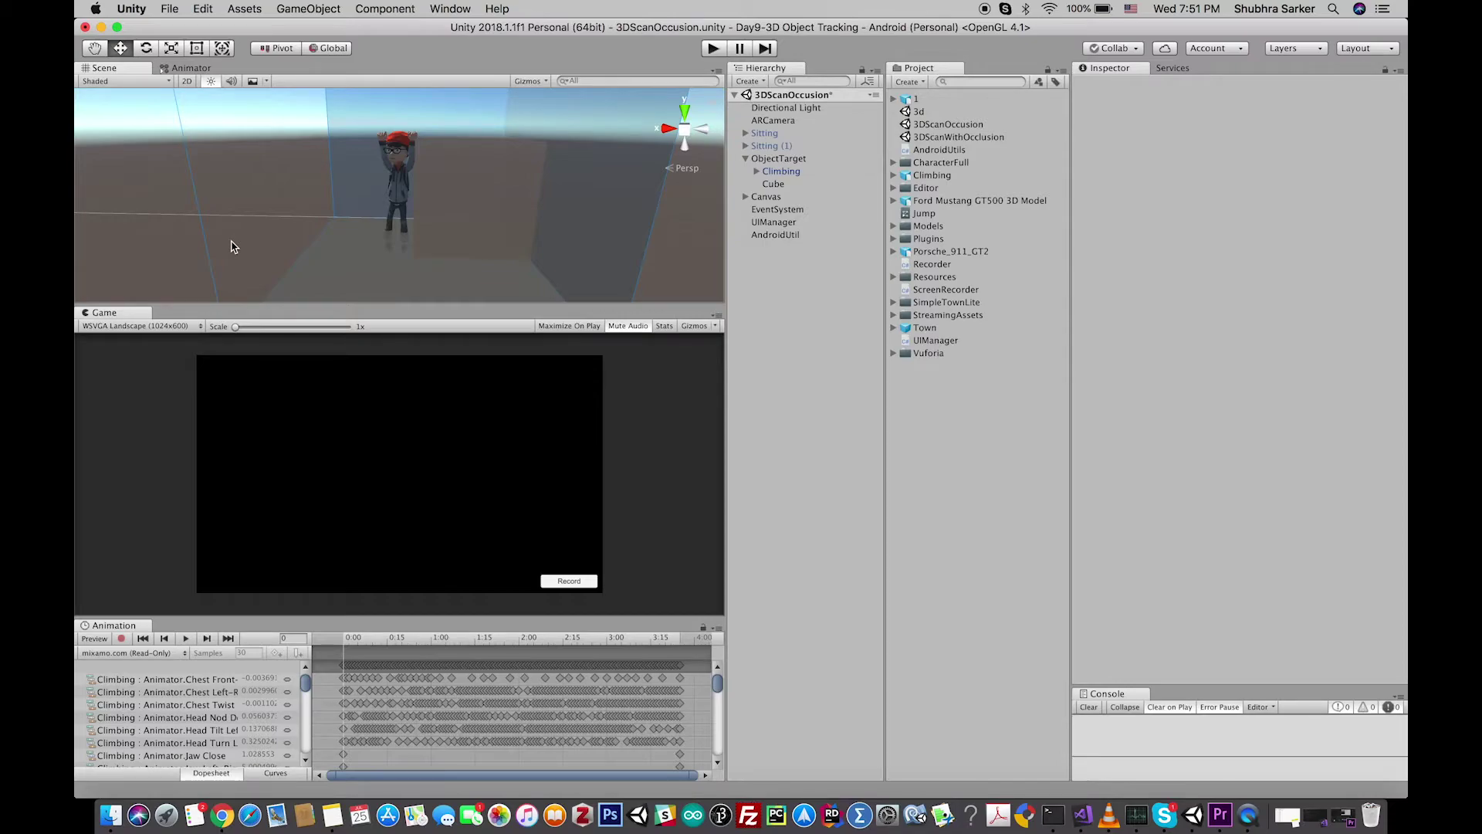
Set the Climbing model's Rig Animation Type to Humanoid and apply it.
{"action": "left_click", "coordinate": [926, 180]}
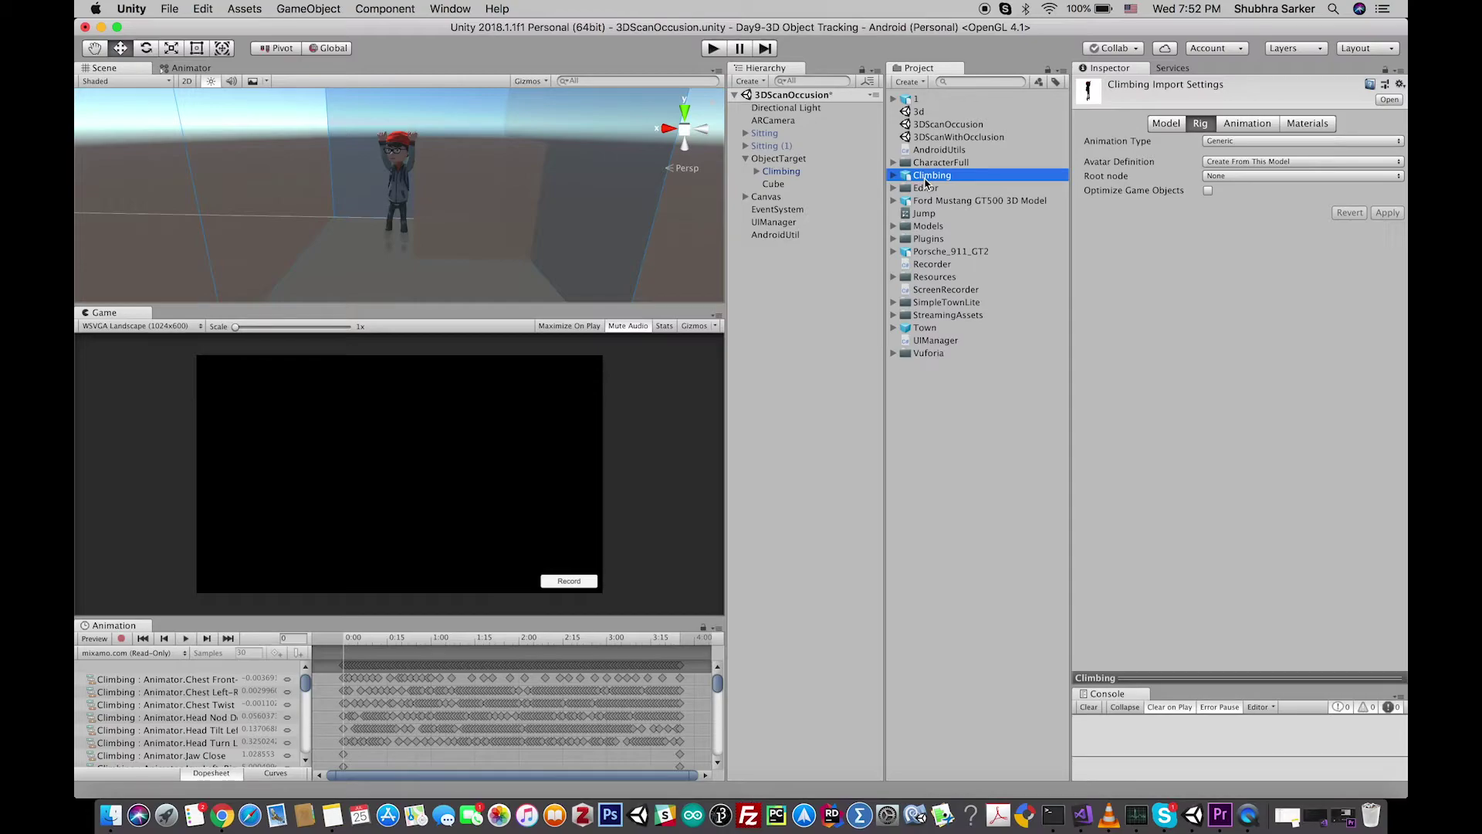
{"action": "left_click", "coordinate": [1199, 126]}
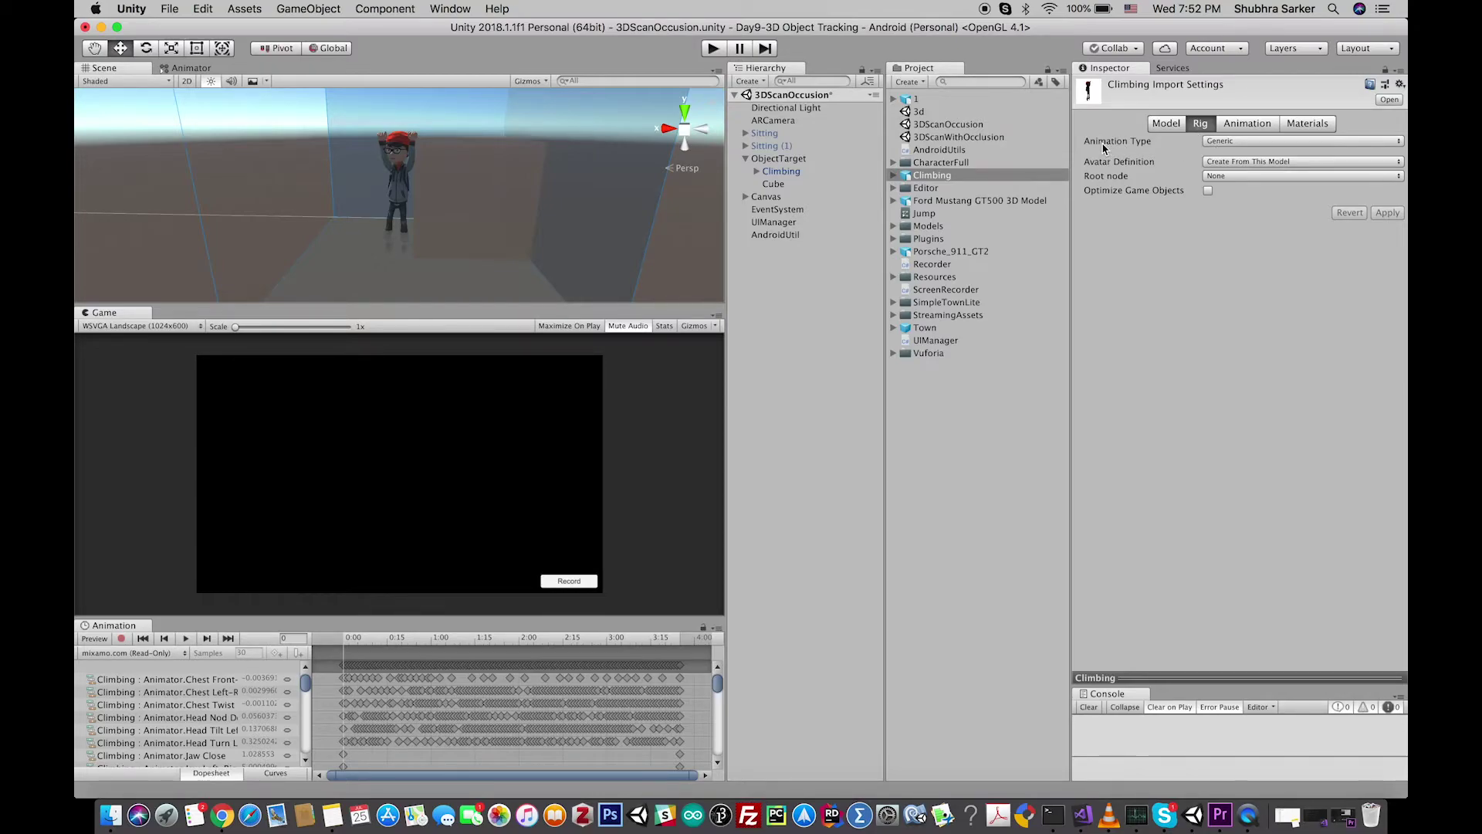
{"action": "left_click", "coordinate": [1235, 142]}
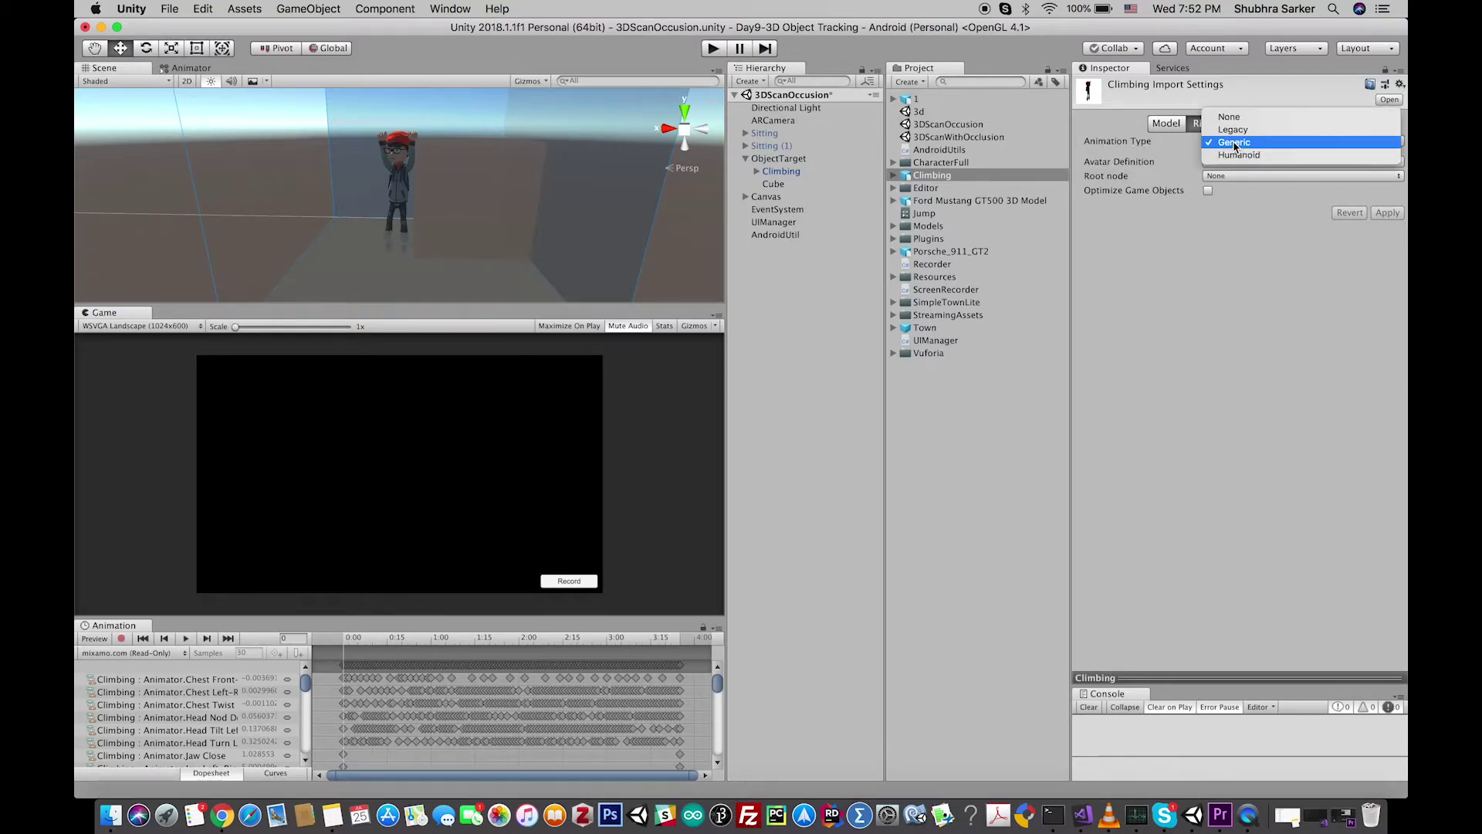
{"action": "left_click", "coordinate": [1239, 155]}
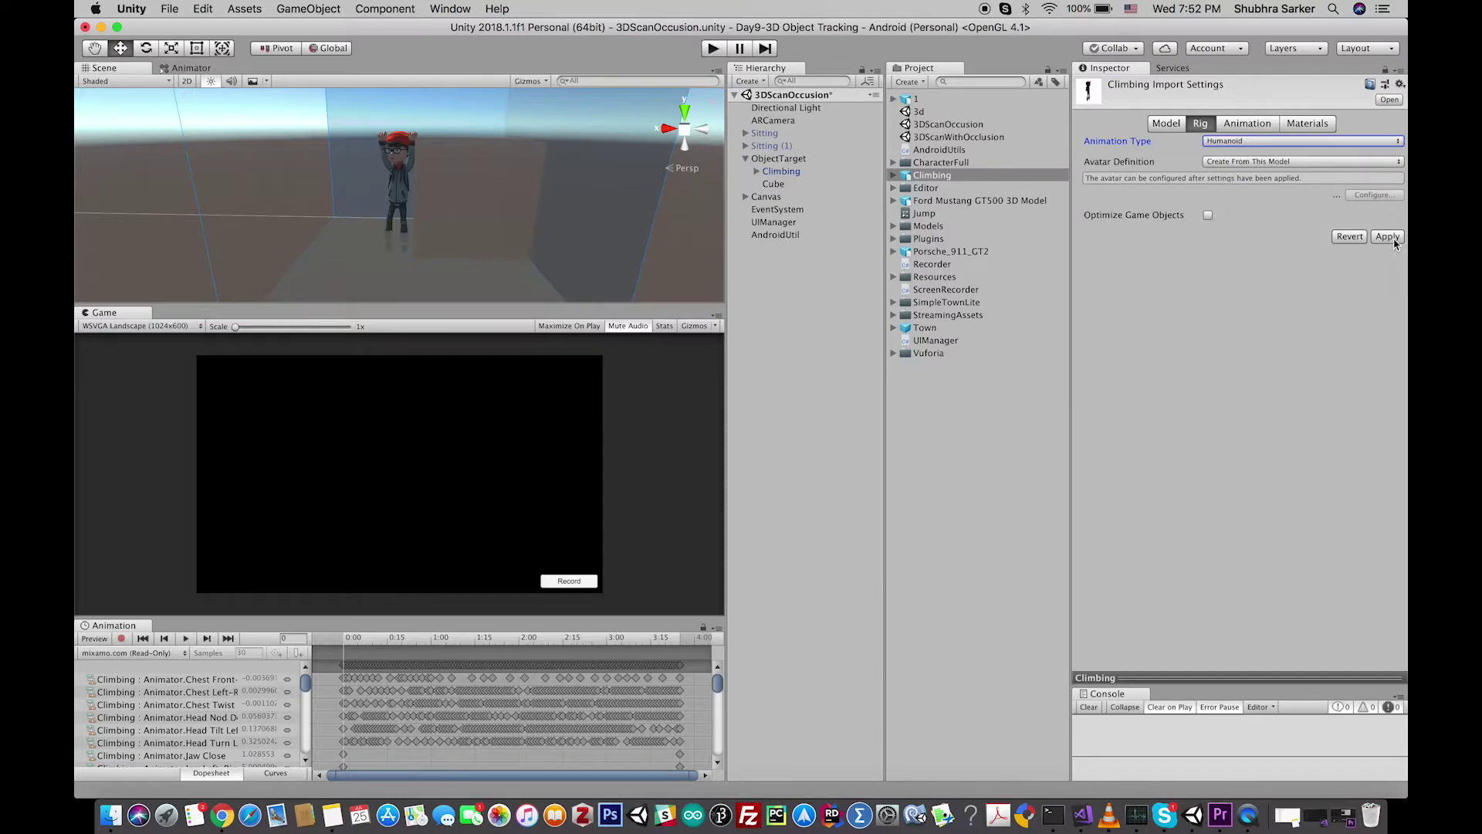
{"action": "left_click", "coordinate": [1388, 237]}
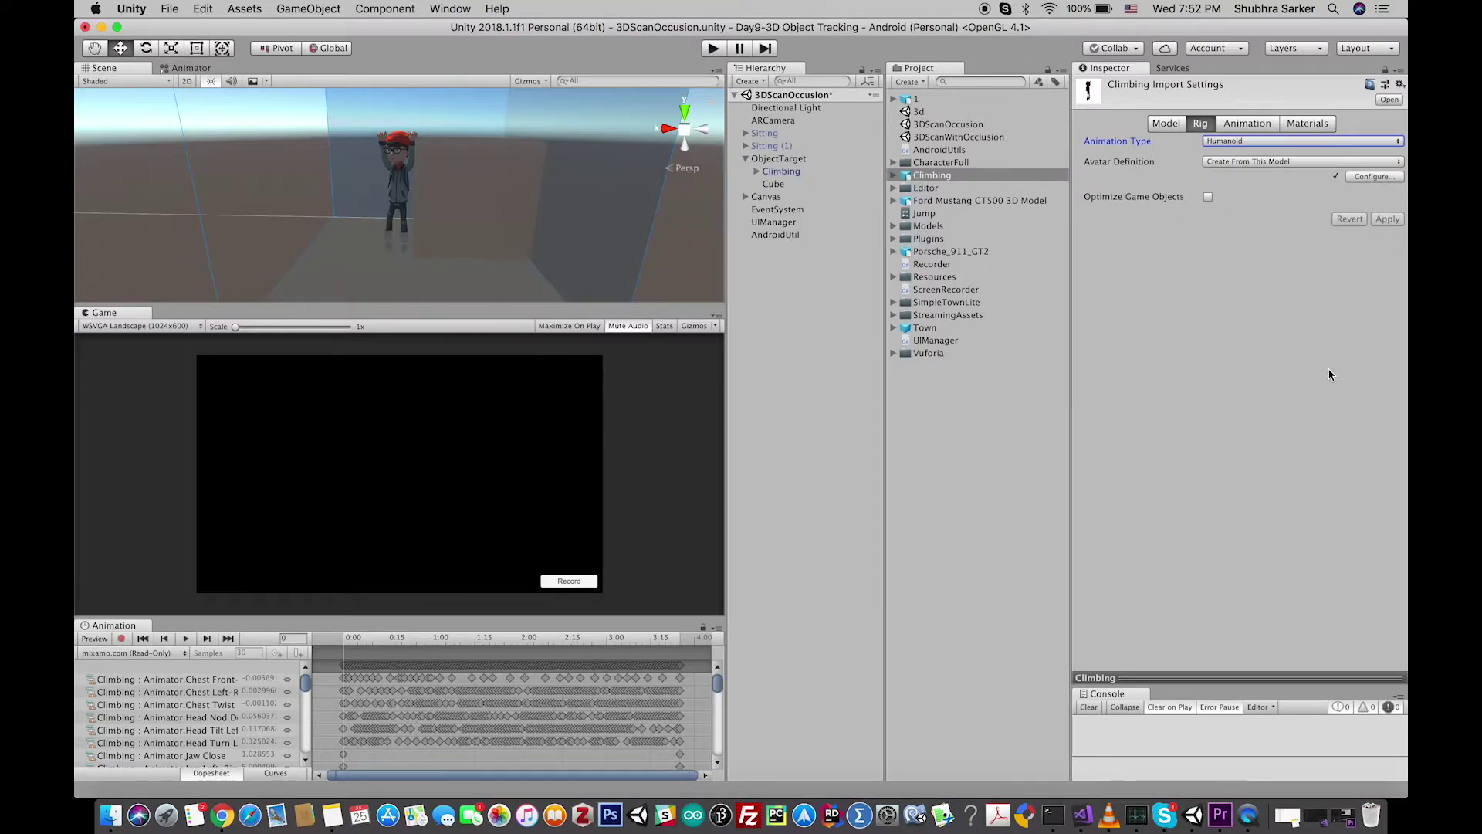
Extract the Climbing model's textures into the Assets folder and clear the Console errors.
{"action": "left_click", "coordinate": [1300, 130]}
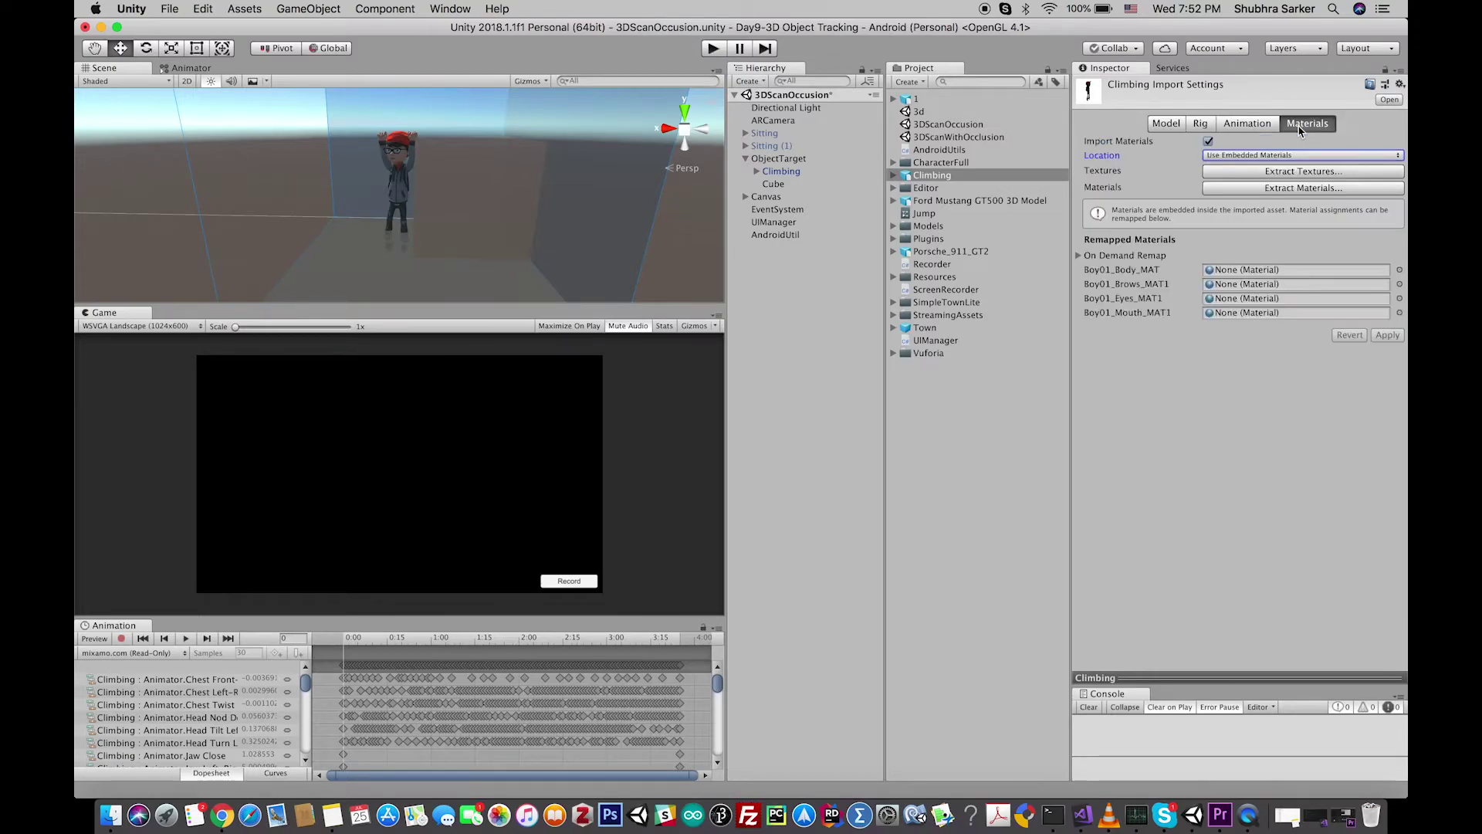
{"action": "left_click", "coordinate": [1300, 174]}
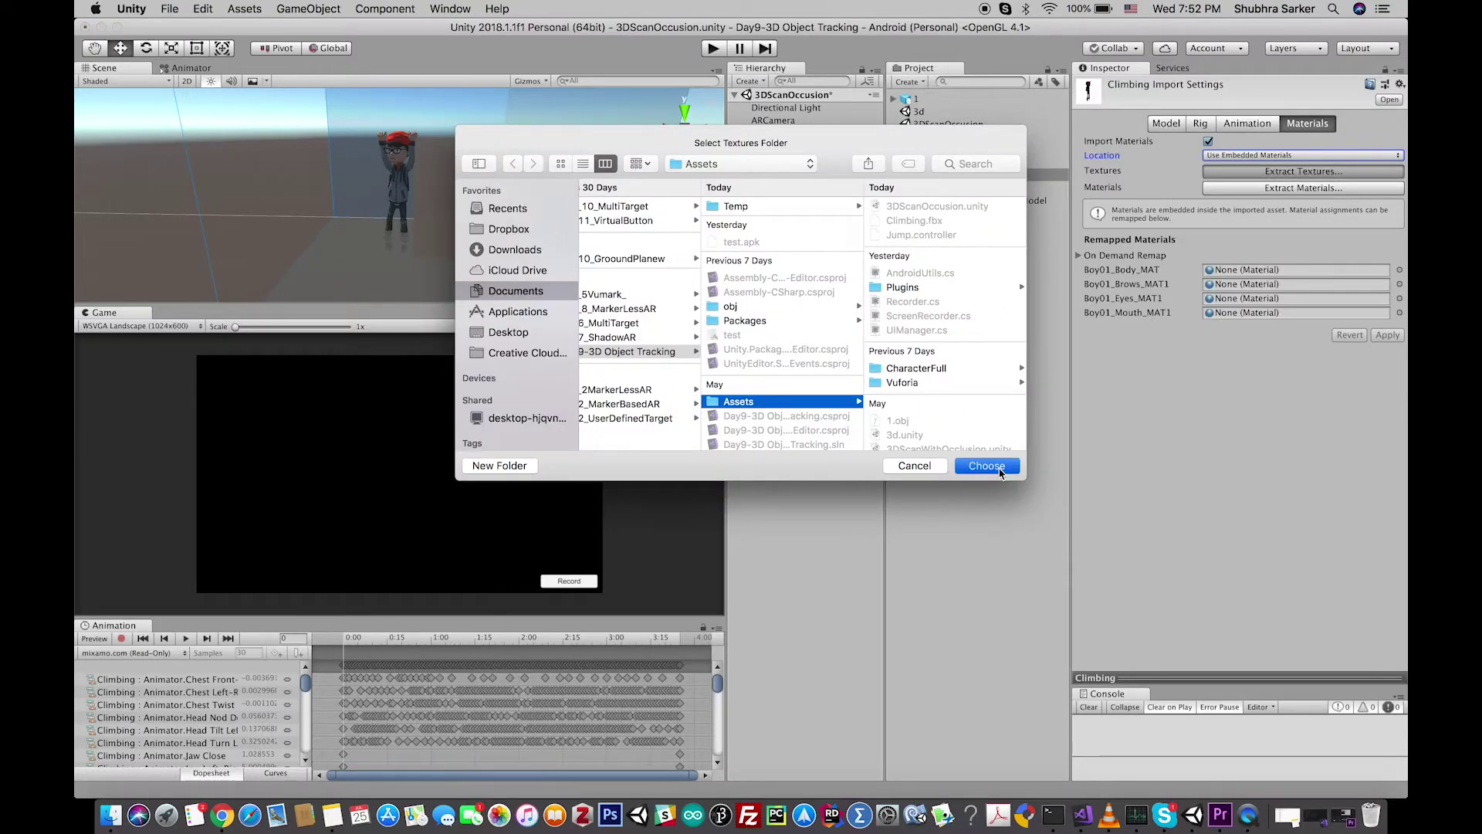
{"action": "key", "text": "Return"}
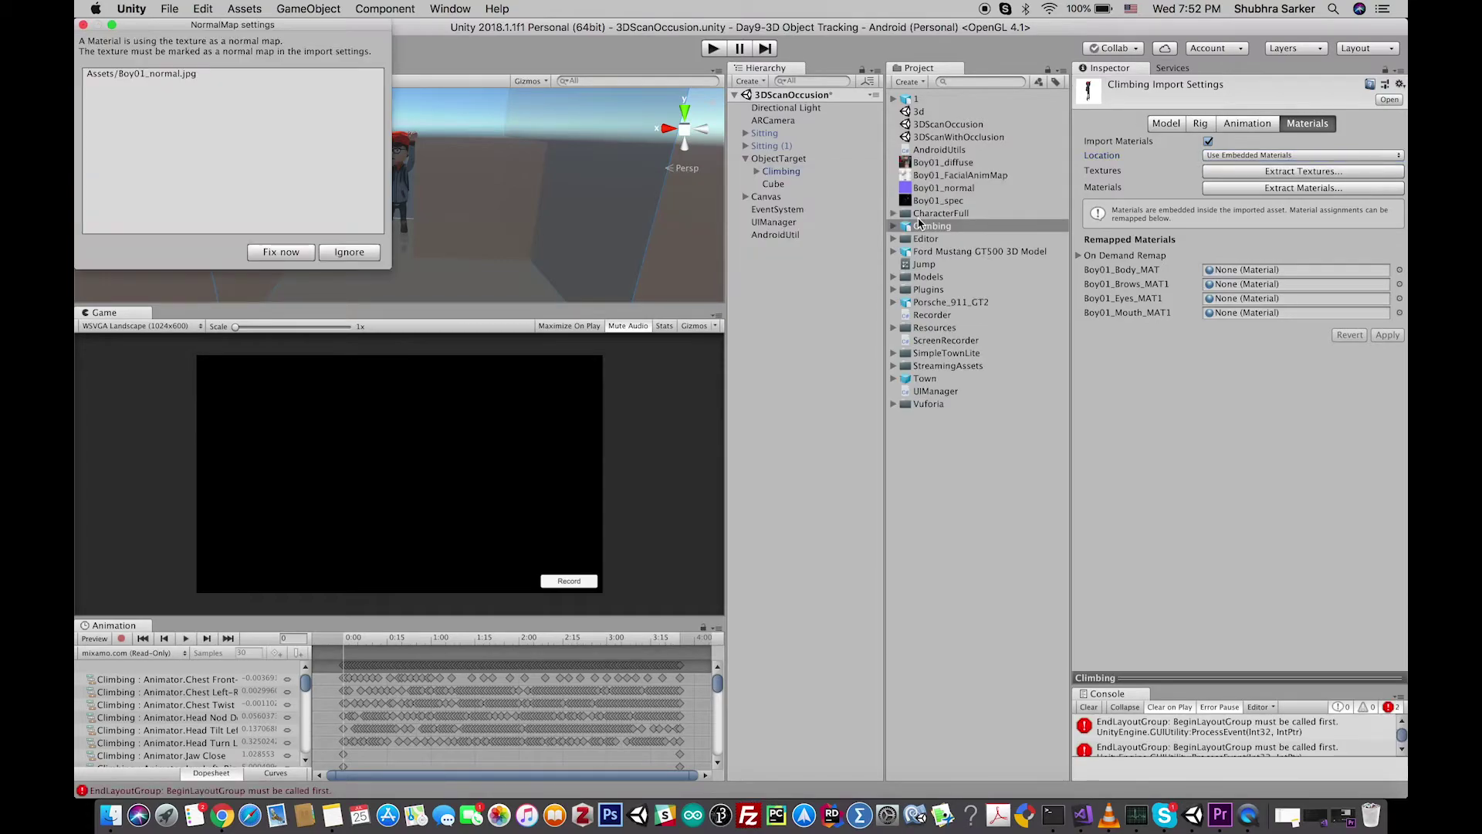
{"action": "left_click", "coordinate": [1089, 707]}
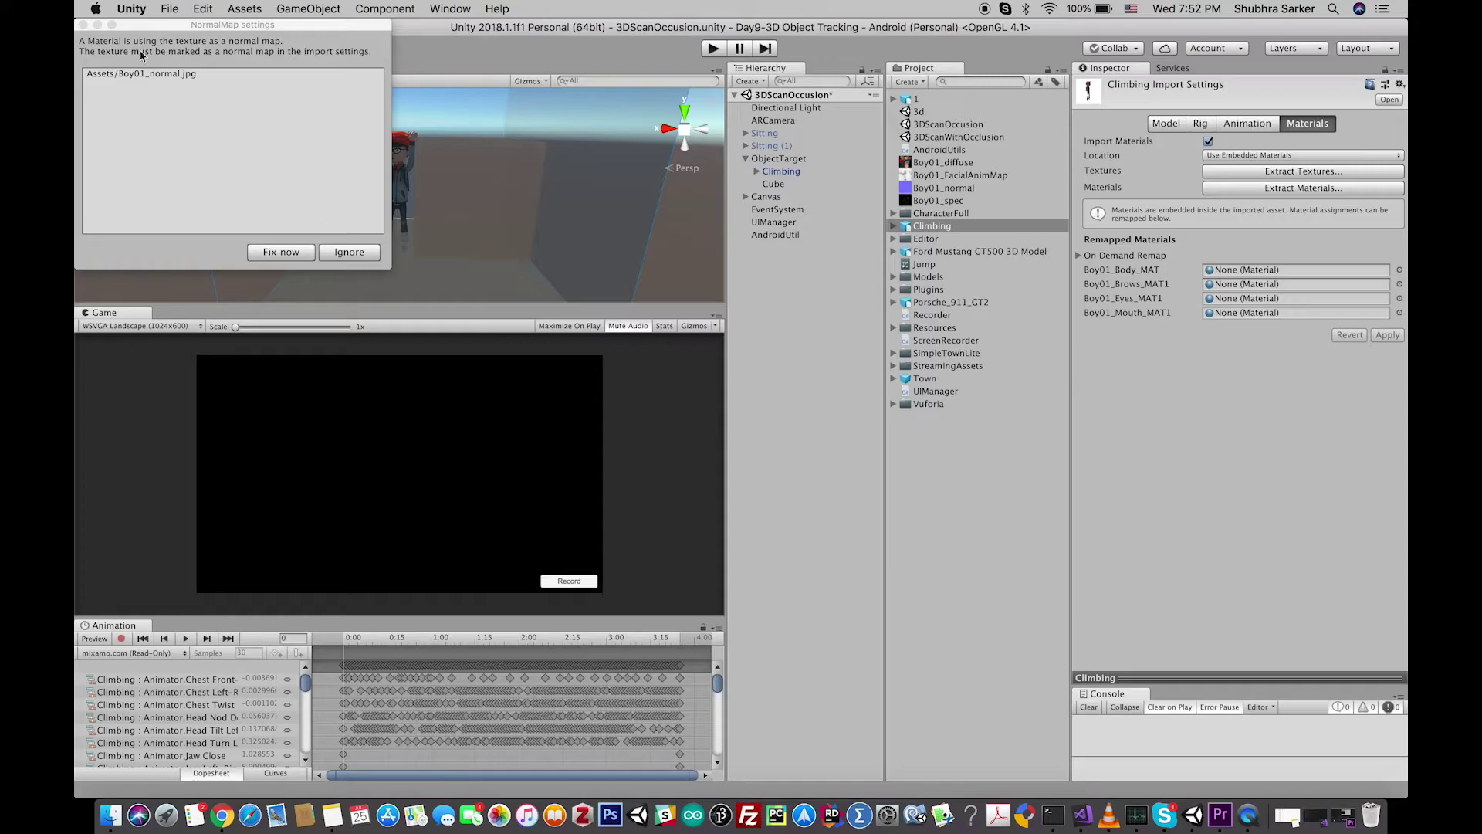
Drop Climbing into the scene, create Animator Controller 'Test', and assign it to Climbing's Animator.
{"action": "left_click", "coordinate": [84, 25]}
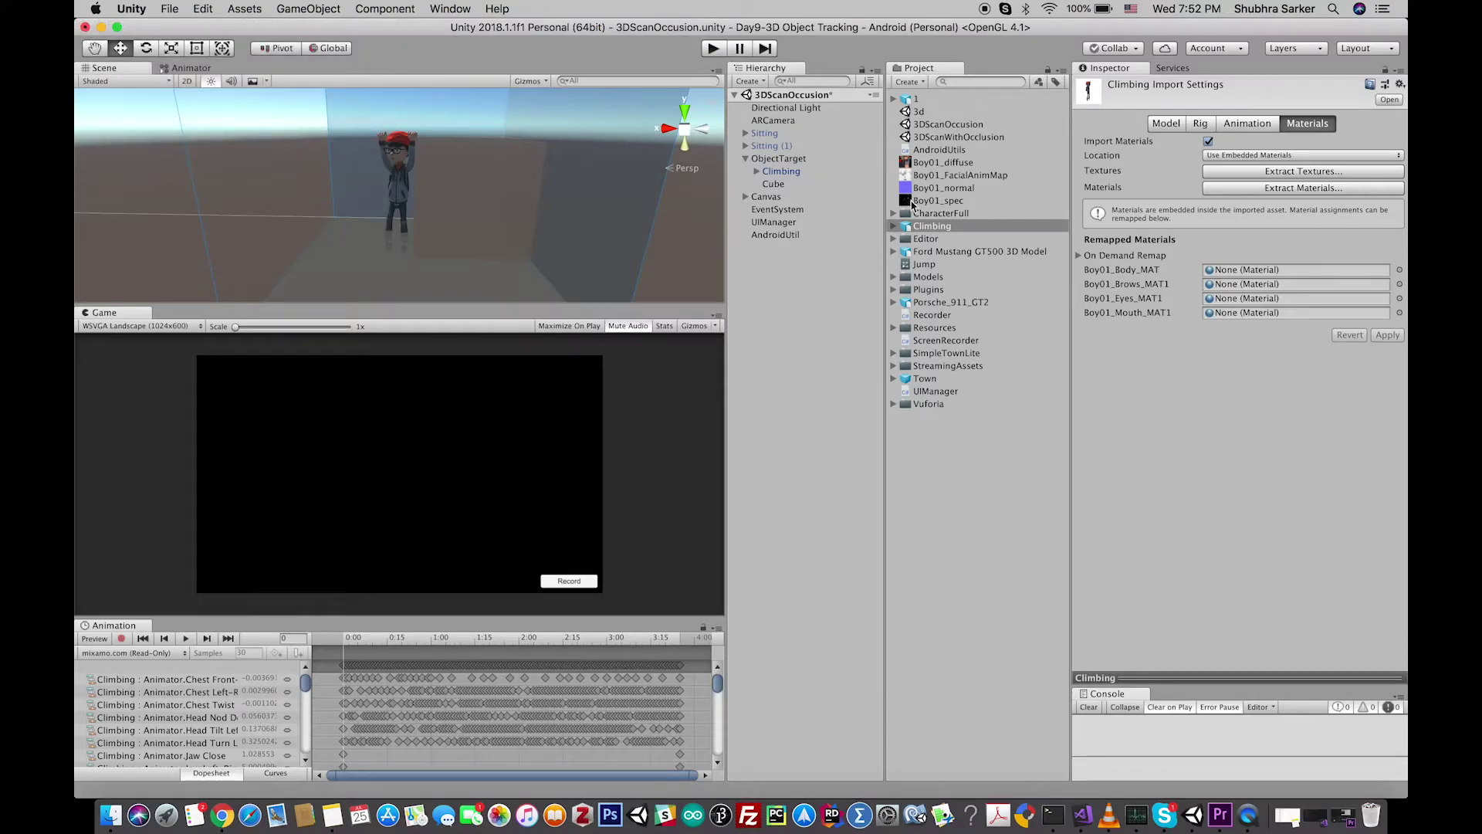
{"action": "left_click_drag", "start_coordinate": [931, 230], "coordinate": [799, 297]}
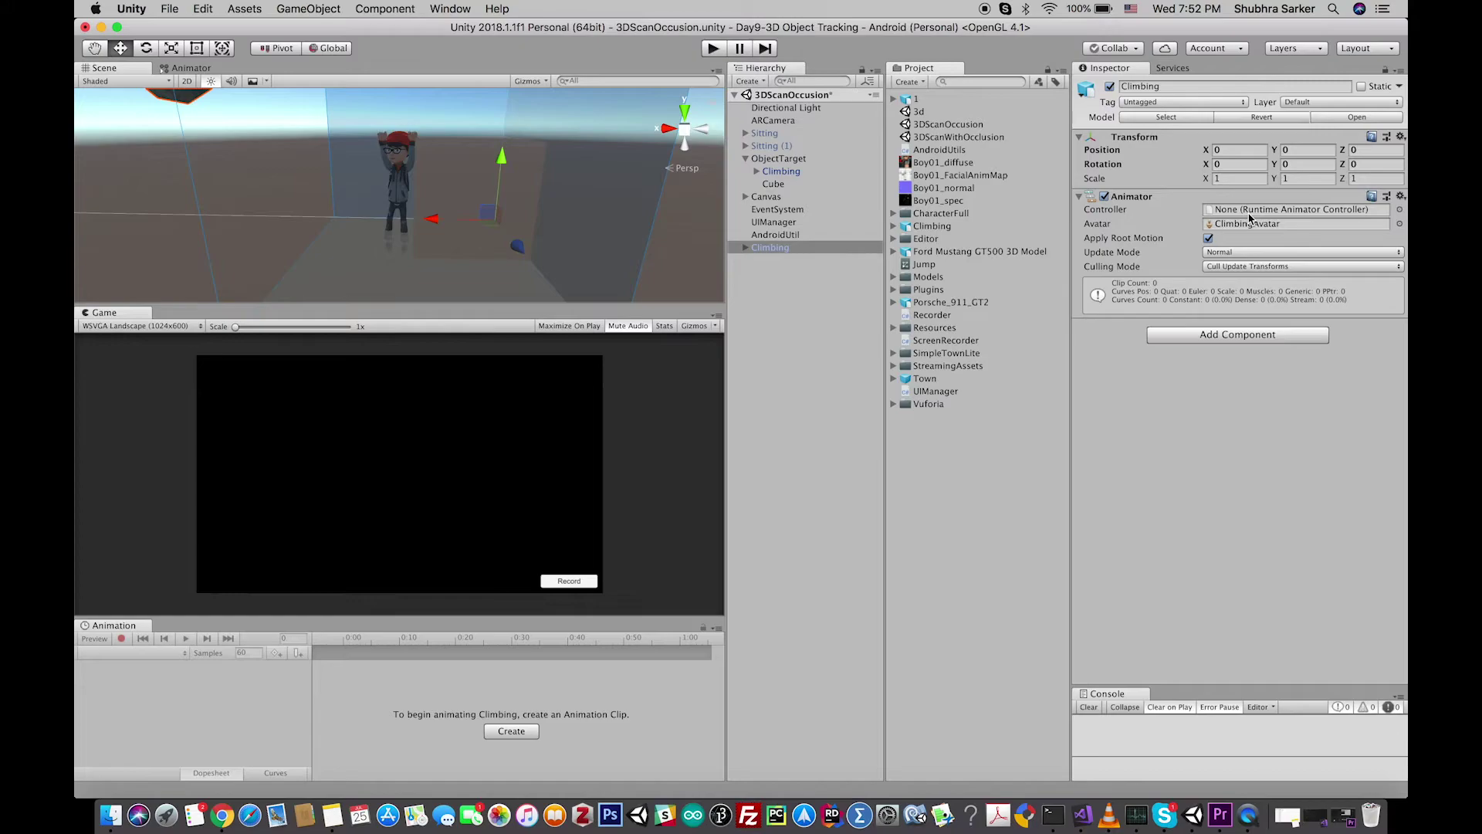
{"action": "right_click", "coordinate": [939, 457]}
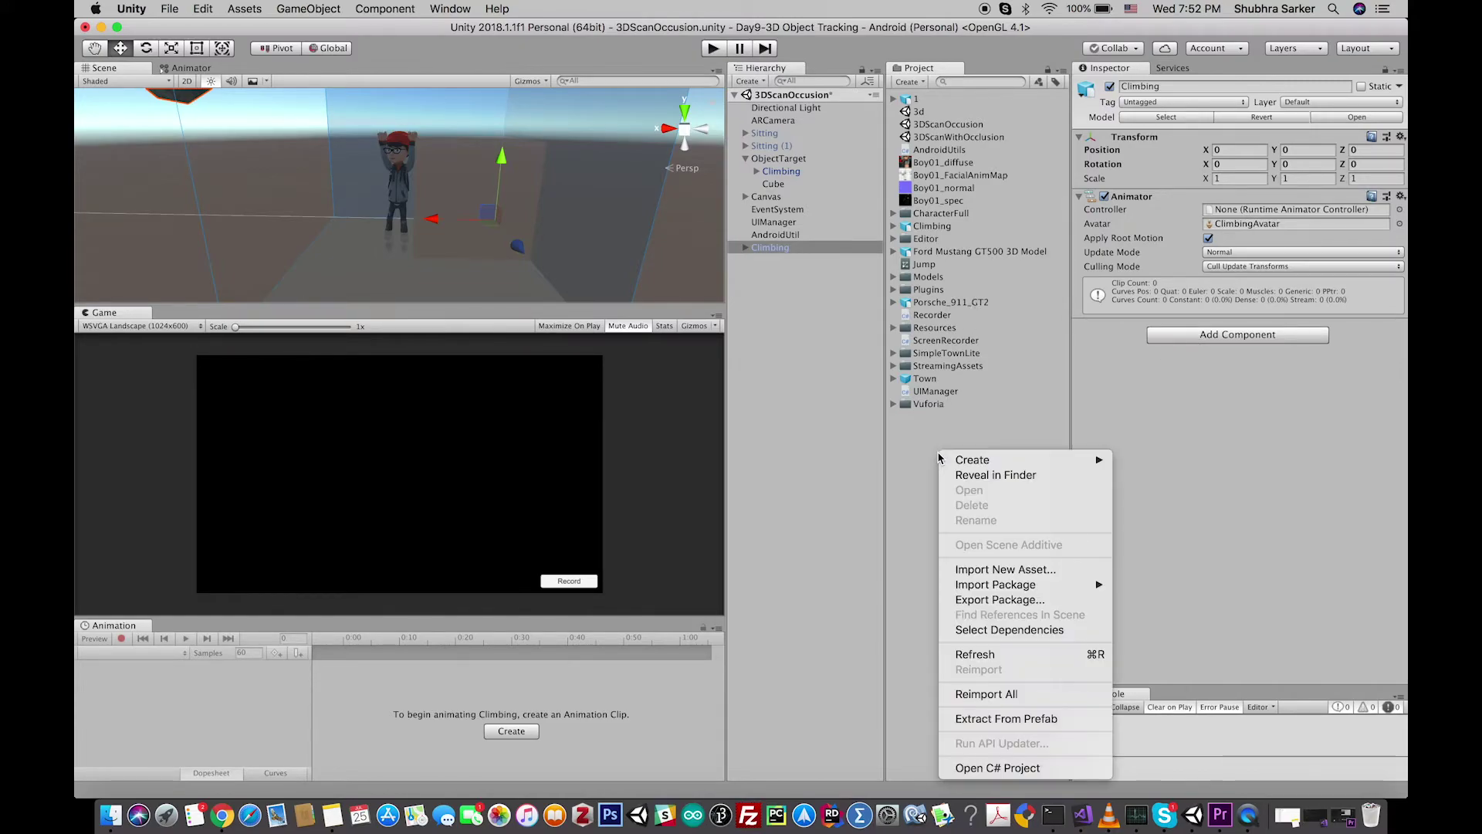
{"action": "mouse_move", "coordinate": [957, 459]}
{"action": "mouse_move", "coordinate": [1206, 337]}
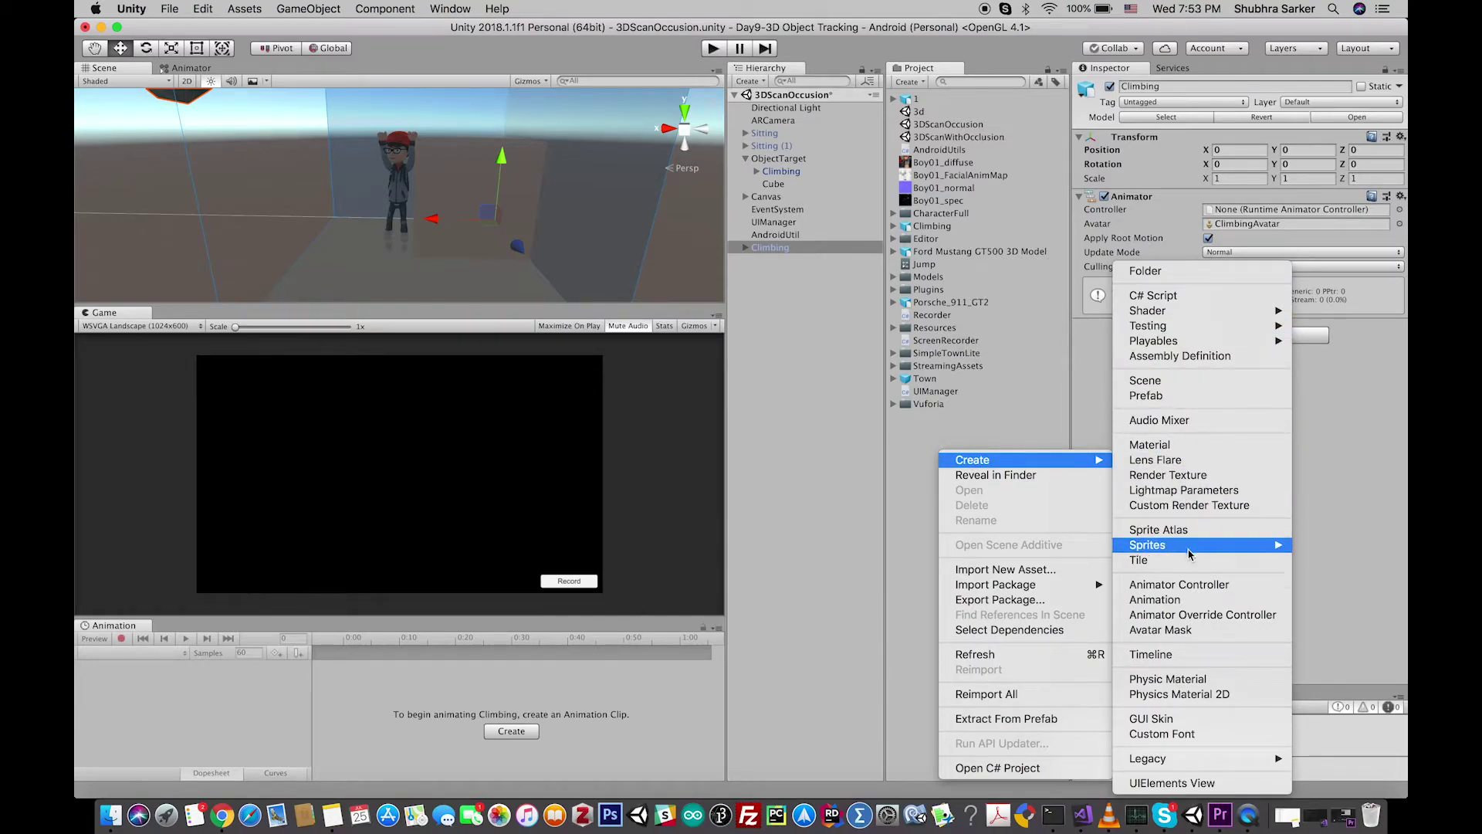
{"action": "left_click", "coordinate": [1181, 585]}
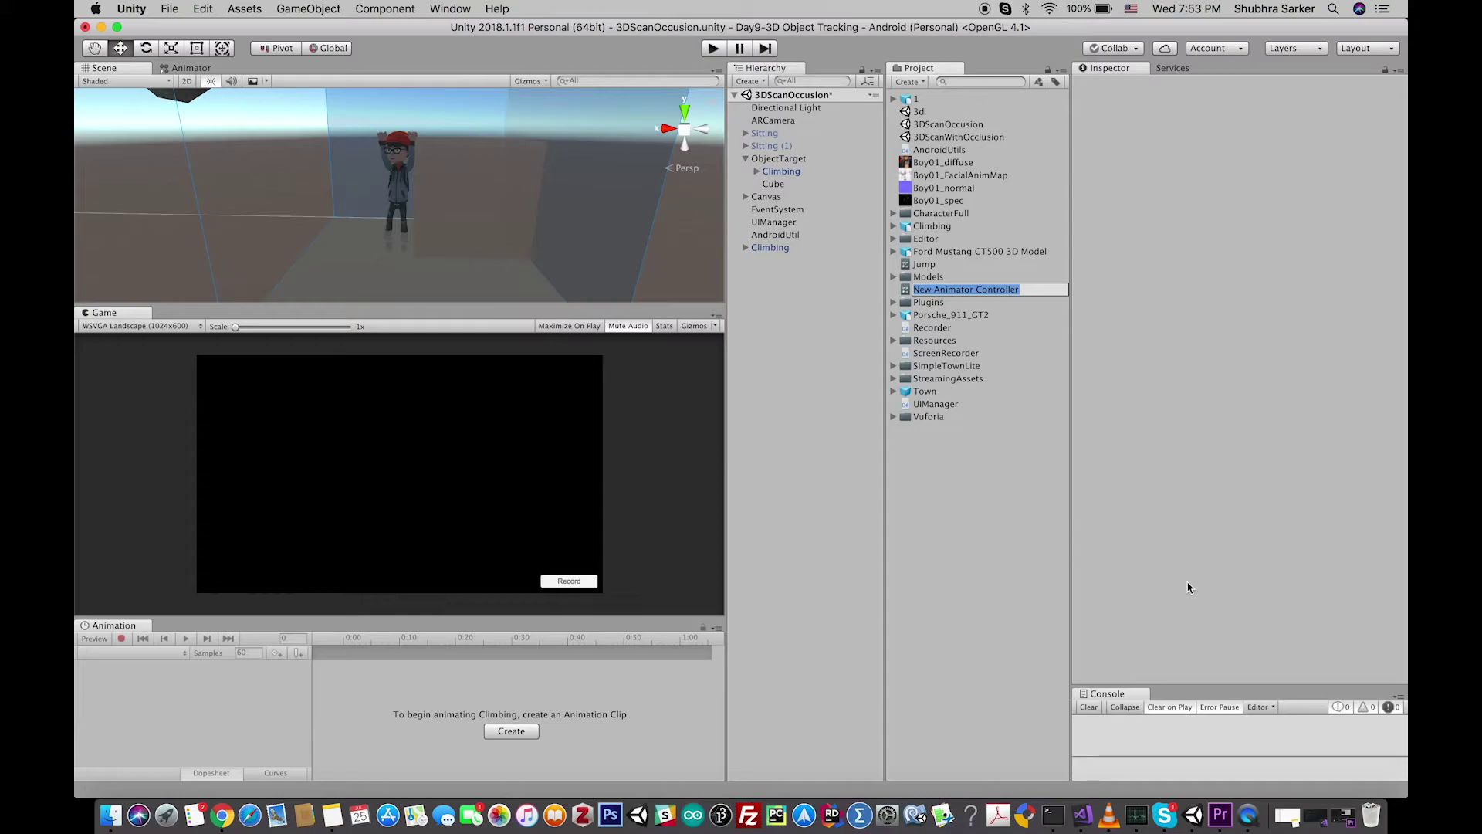
{"action": "type", "text": "Test"}
{"action": "key", "text": "Return"}
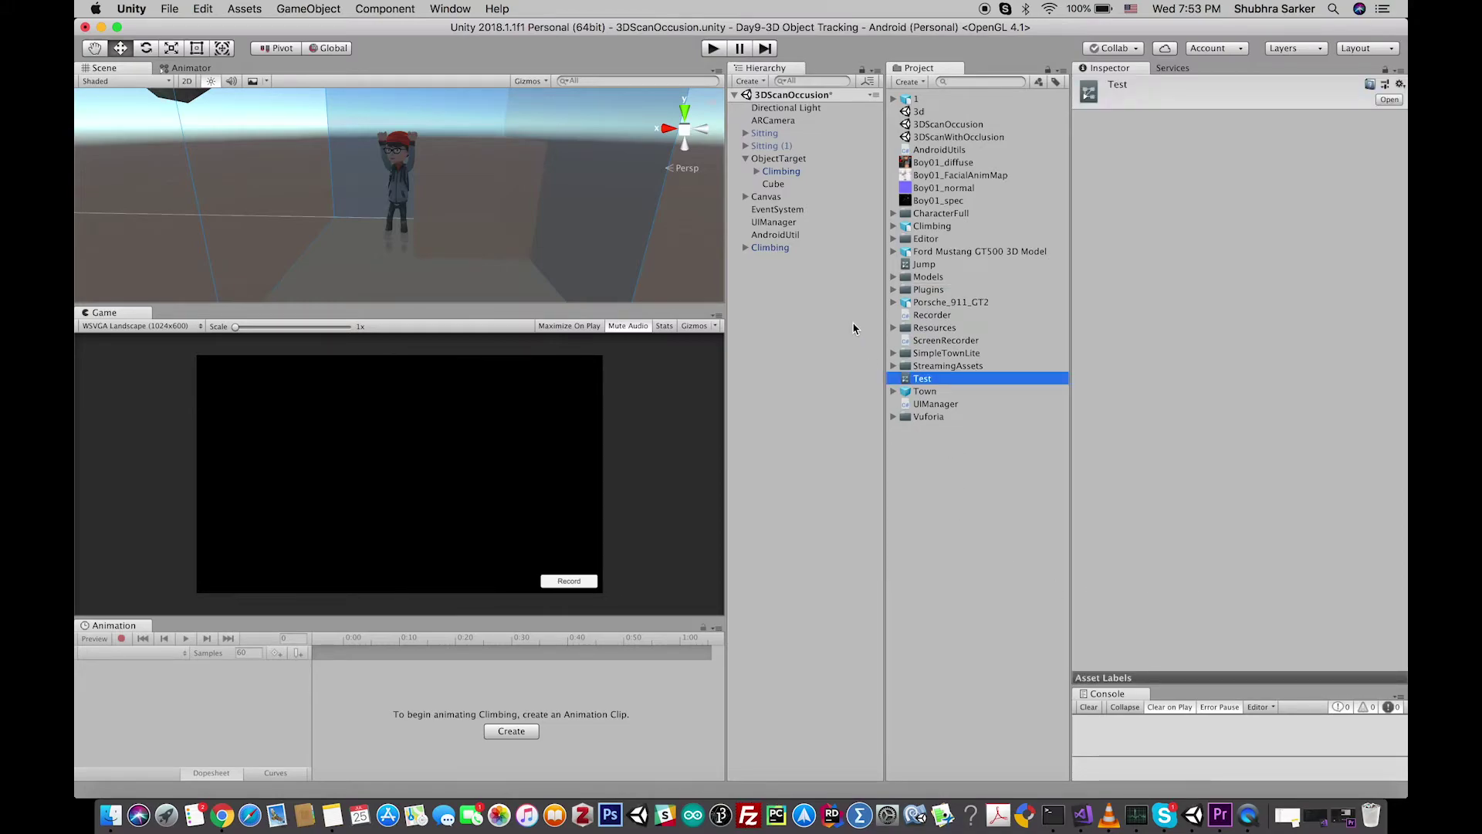
{"action": "left_click", "coordinate": [772, 248]}
{"action": "left_click_drag", "start_coordinate": [924, 379], "coordinate": [1246, 213]}
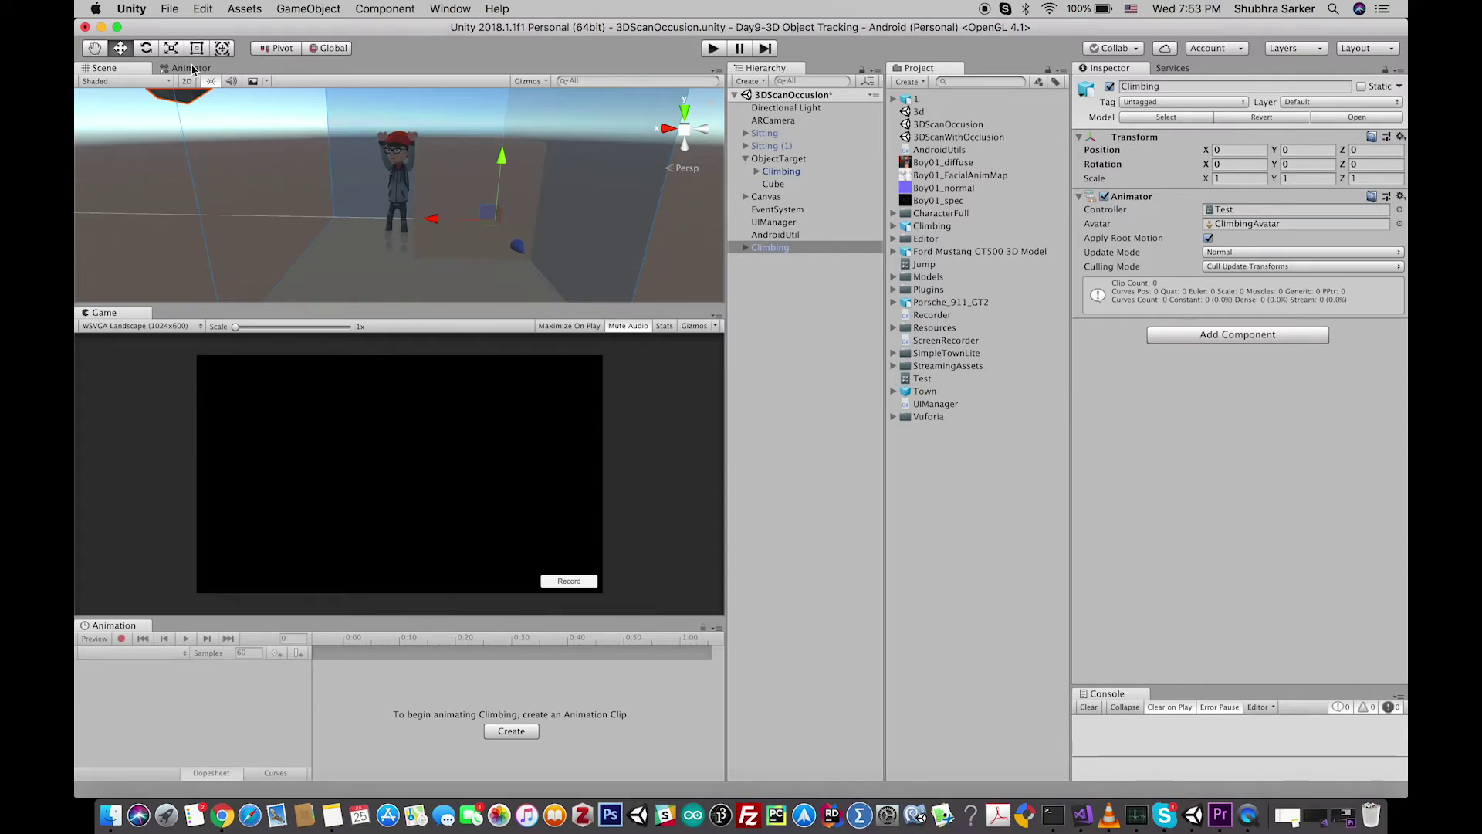
Review the existing Climb and Stand states, then view the new Test controller's empty graph.
{"action": "left_click", "coordinate": [779, 171]}
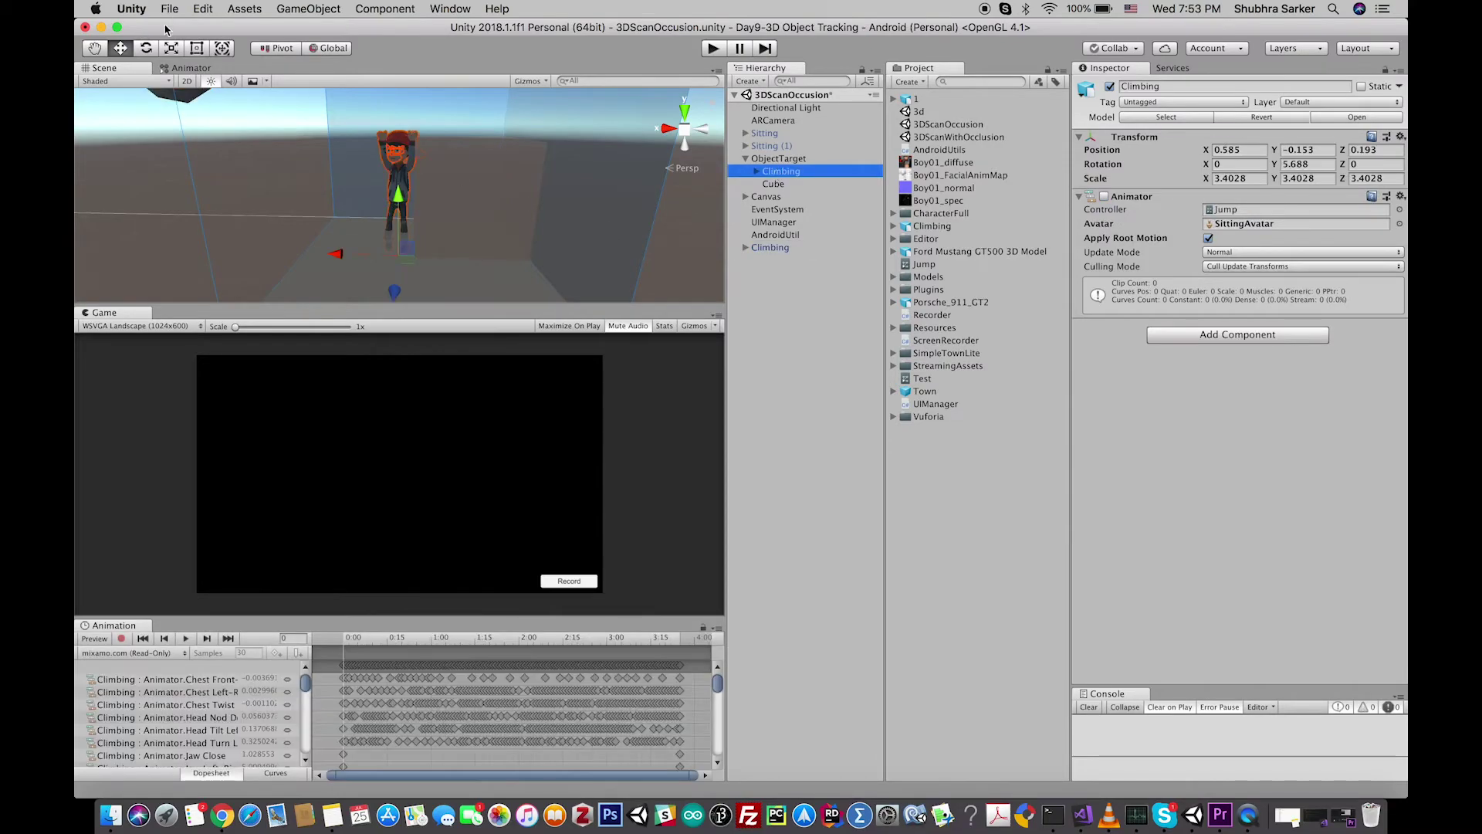
{"action": "left_click", "coordinate": [205, 71]}
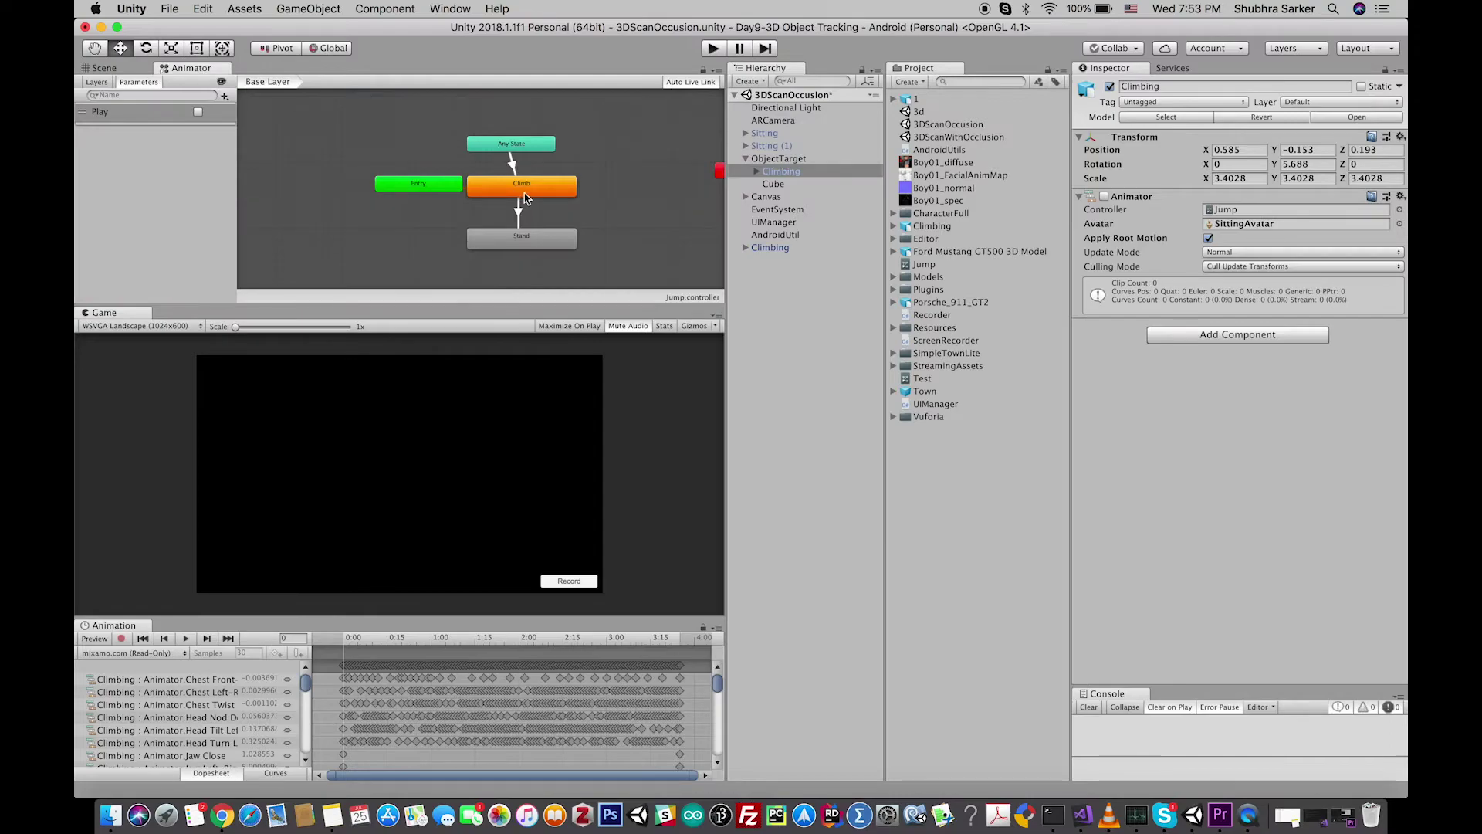
{"action": "left_click", "coordinate": [525, 248]}
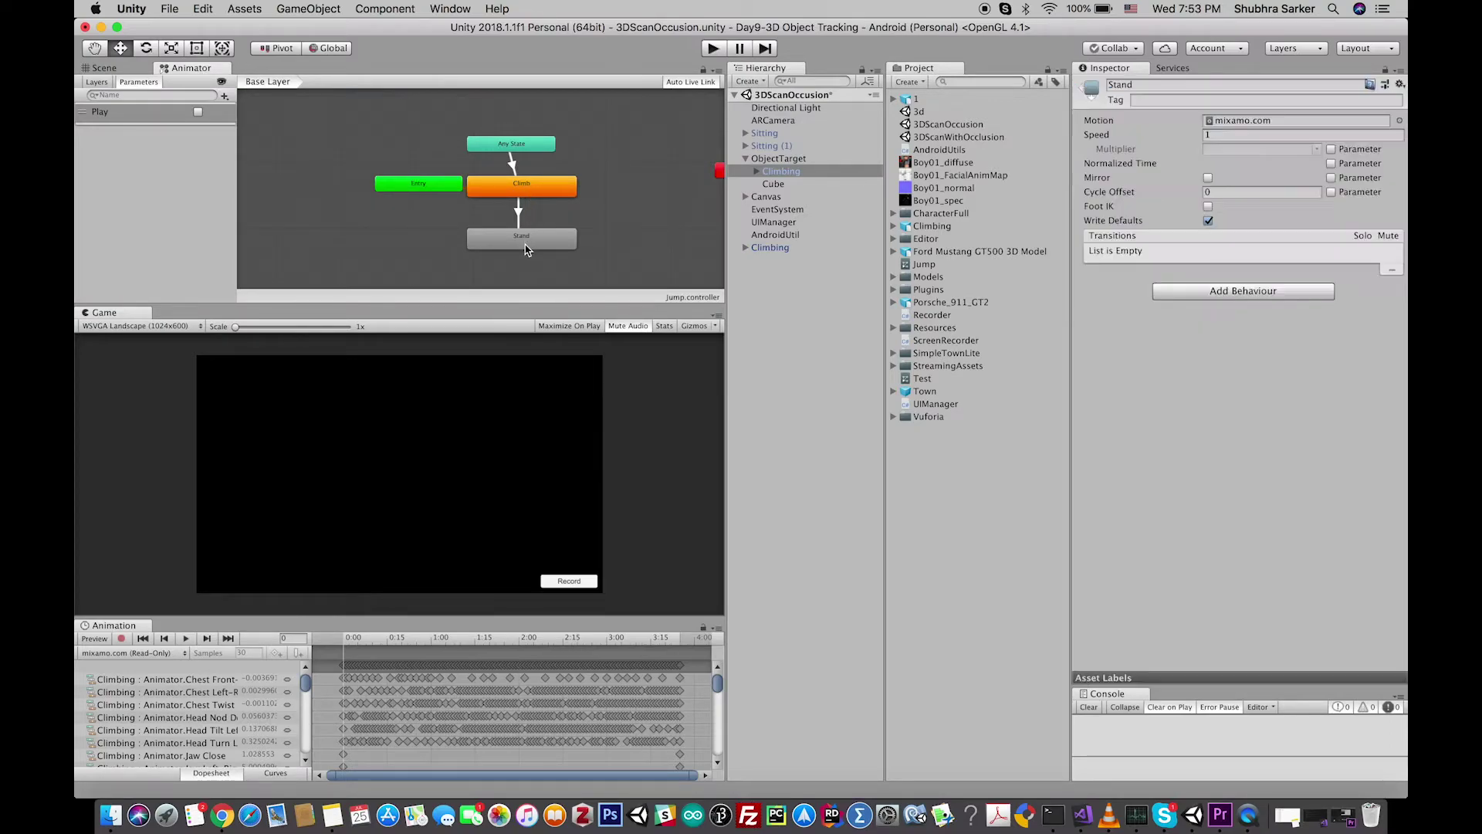
{"action": "left_click", "coordinate": [772, 247]}
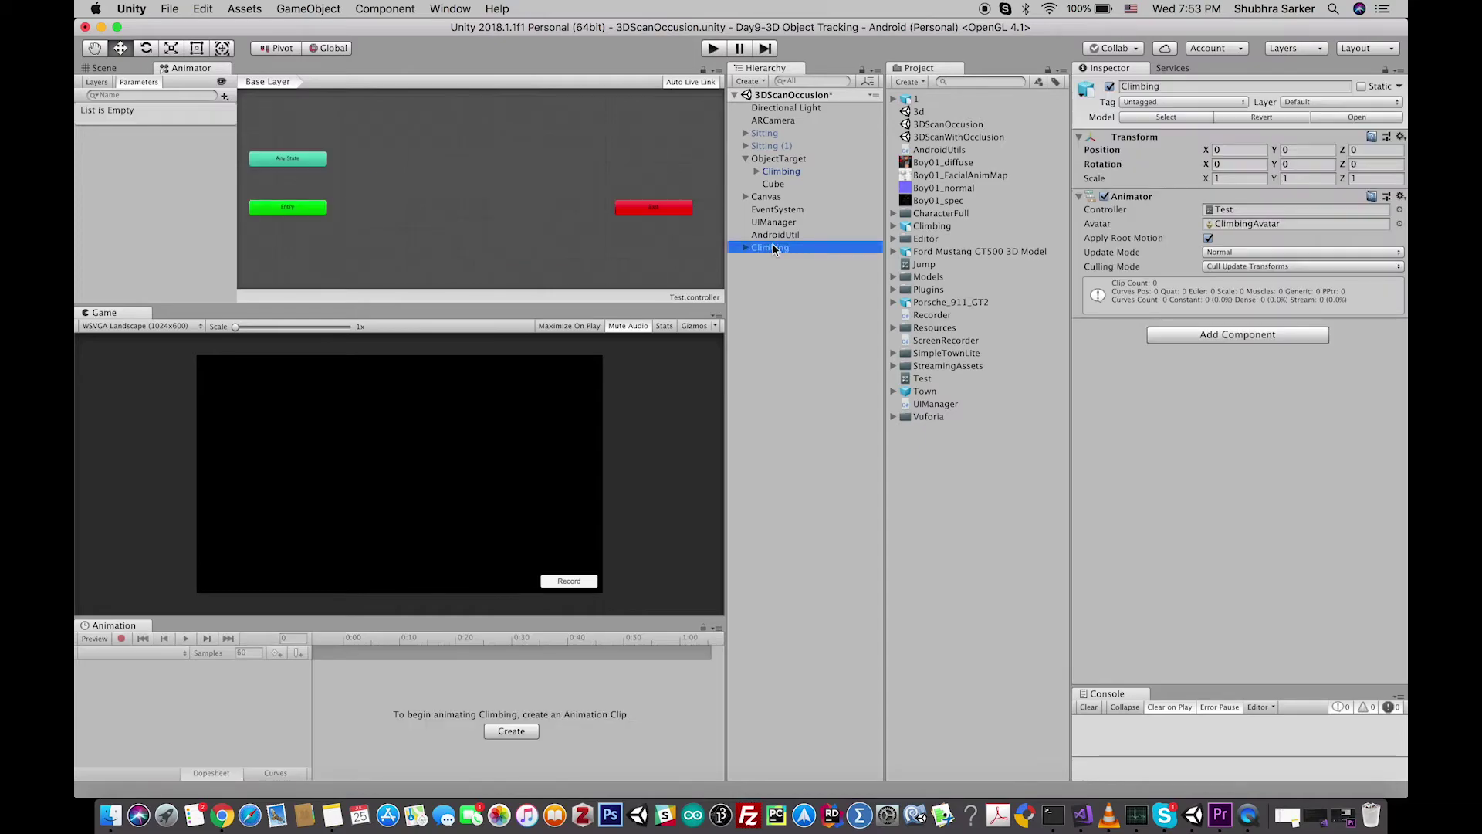
Add the Climbing model's mixamo.com clip to the Test controller as the default state.
{"action": "left_click", "coordinate": [893, 226]}
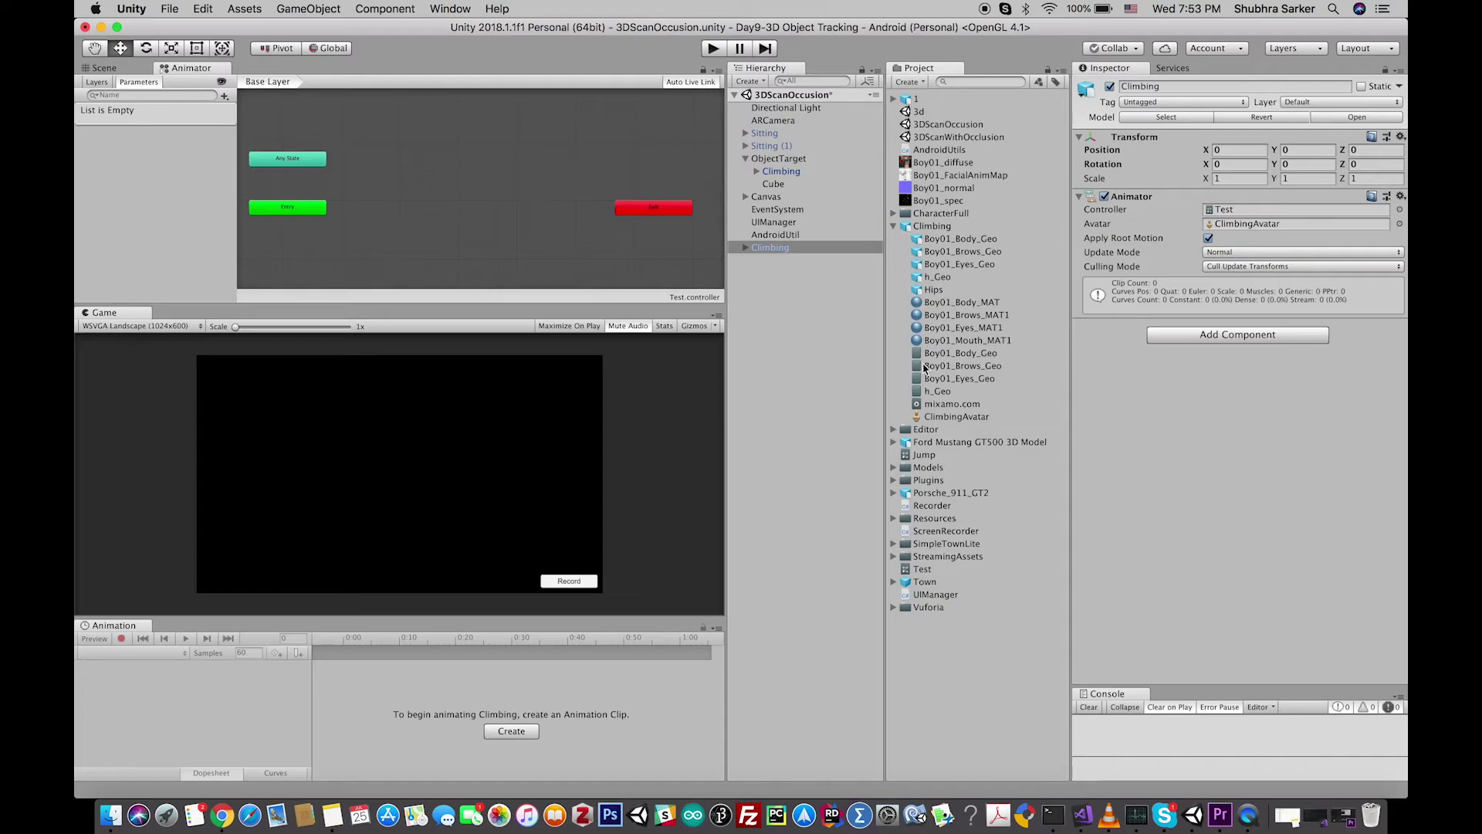
{"action": "left_click_drag", "start_coordinate": [950, 404], "coordinate": [414, 139]}
{"action": "left_click", "coordinate": [437, 156]}
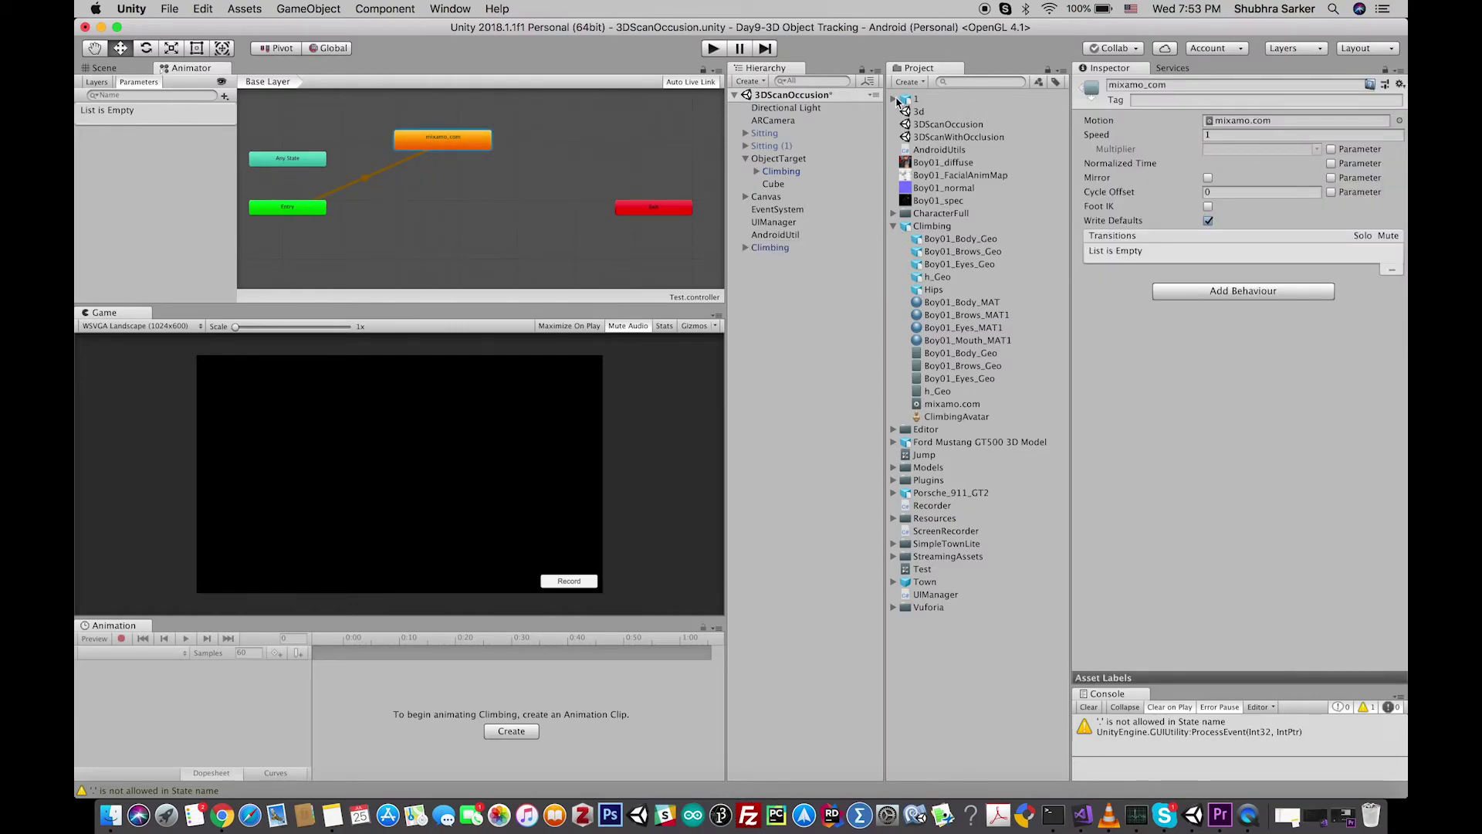
{"action": "left_click", "coordinate": [895, 100]}
{"action": "left_click", "coordinate": [895, 100]}
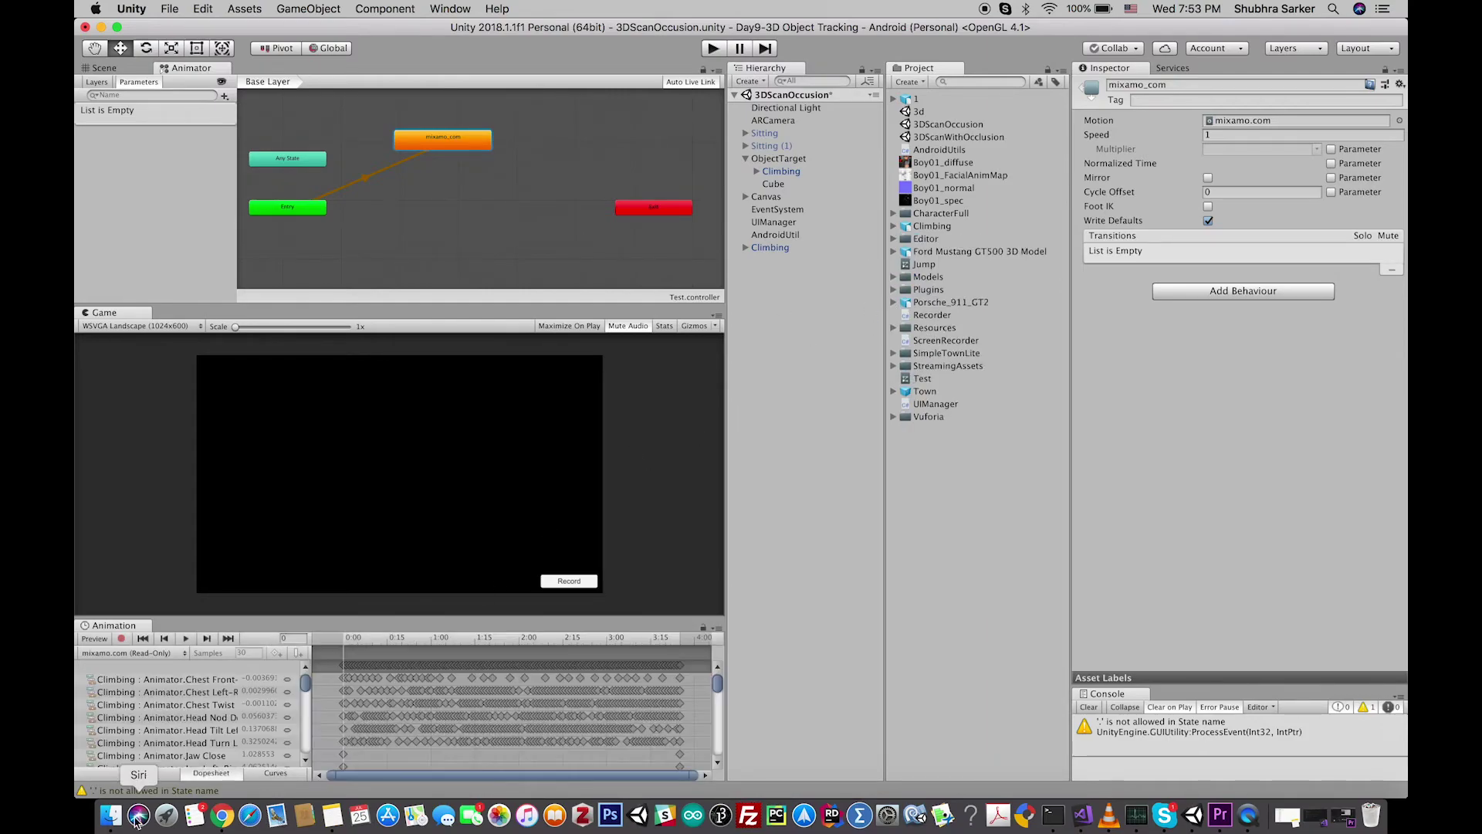
Import the Sitting model and add its mixamo.com clip as a second state below the first.
{"action": "left_click", "coordinate": [111, 815]}
{"action": "left_click_drag", "start_coordinate": [487, 182], "coordinate": [951, 482]}
{"action": "left_click", "coordinate": [895, 367]}
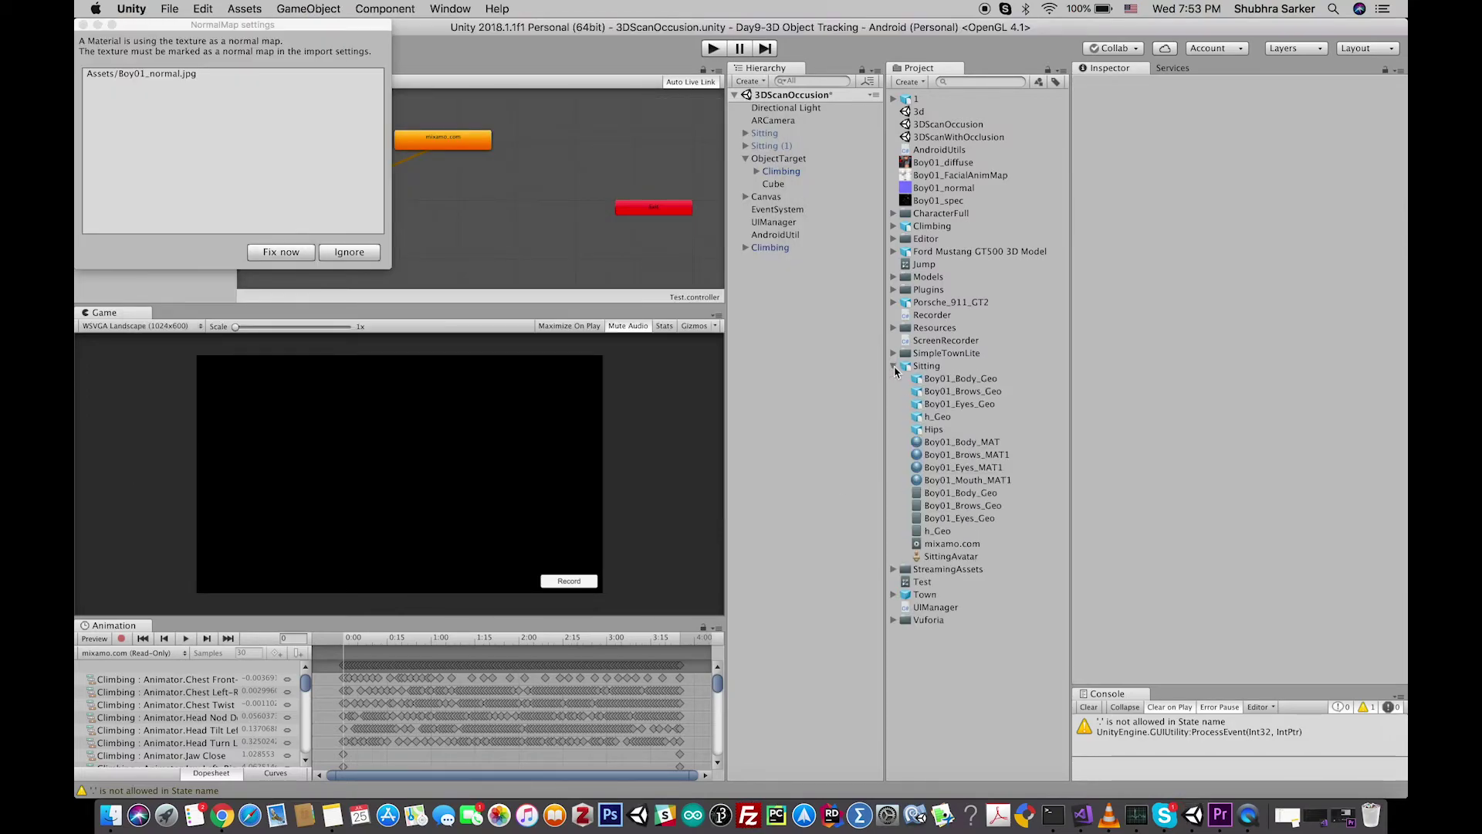
{"action": "left_click_drag", "start_coordinate": [936, 544], "coordinate": [483, 217]}
{"action": "left_click", "coordinate": [85, 26]}
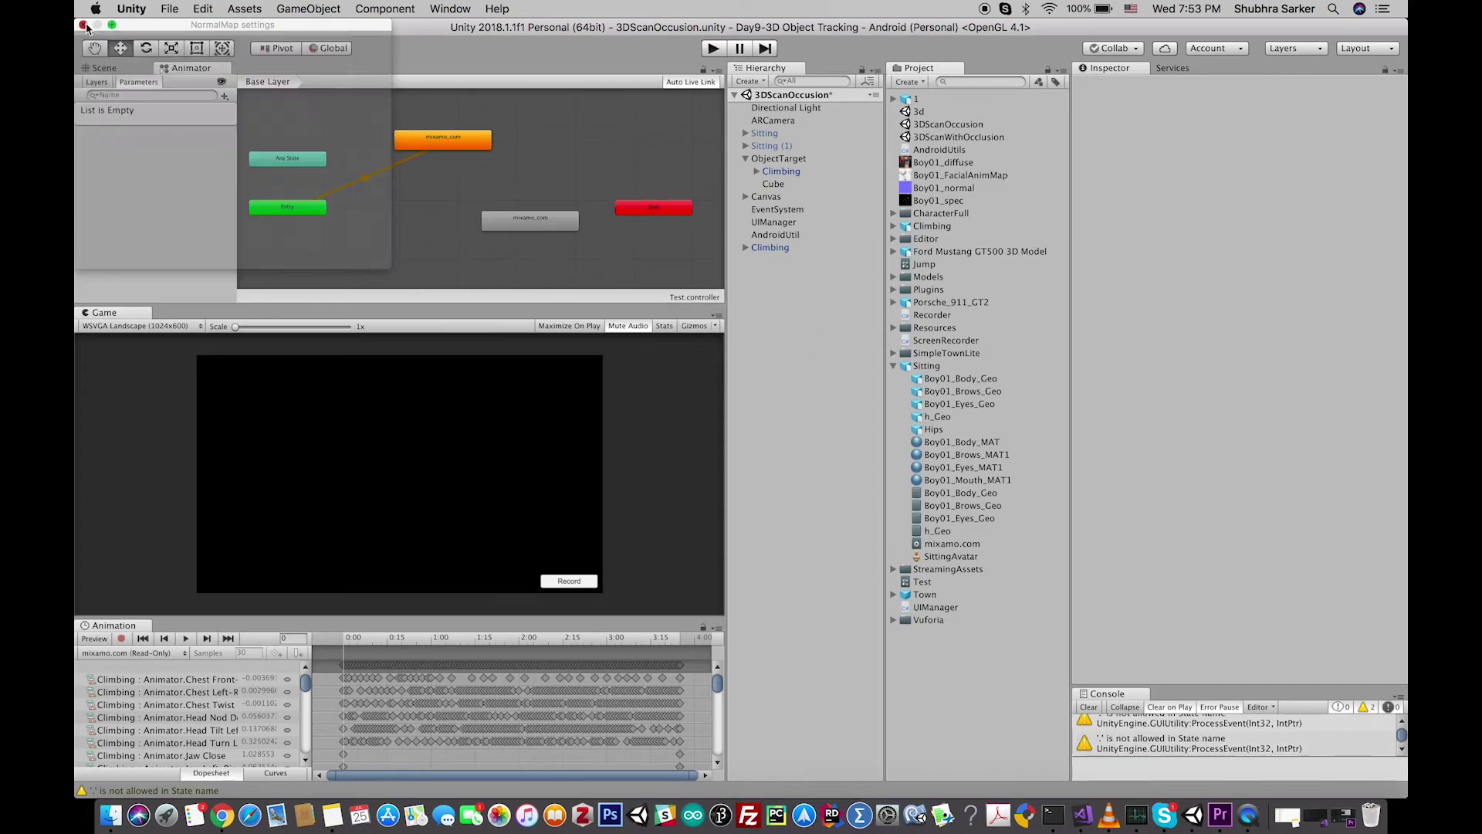
{"action": "left_click", "coordinate": [894, 367]}
{"action": "left_click", "coordinate": [928, 367]}
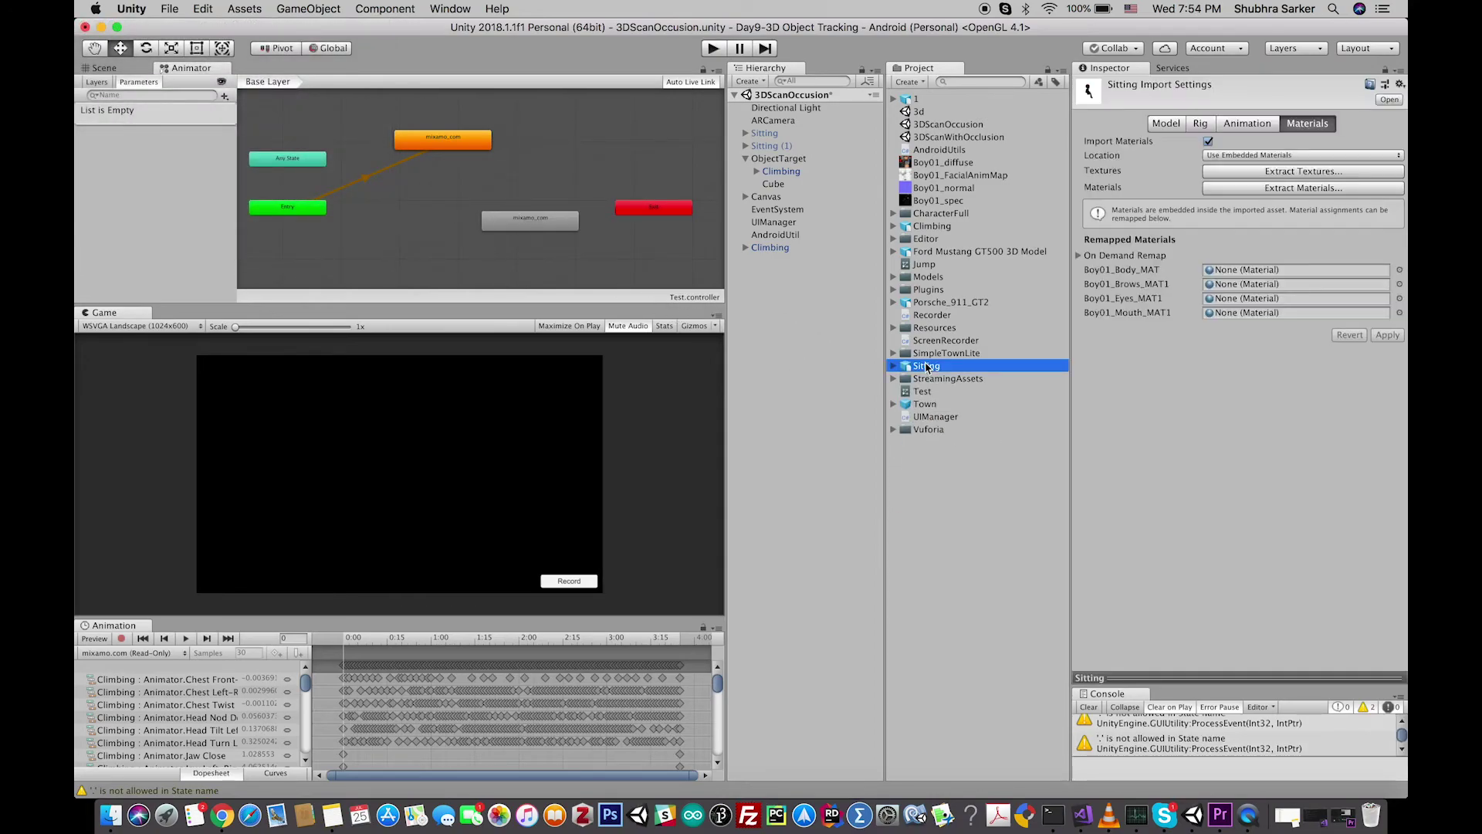
{"action": "left_click", "coordinate": [934, 230]}
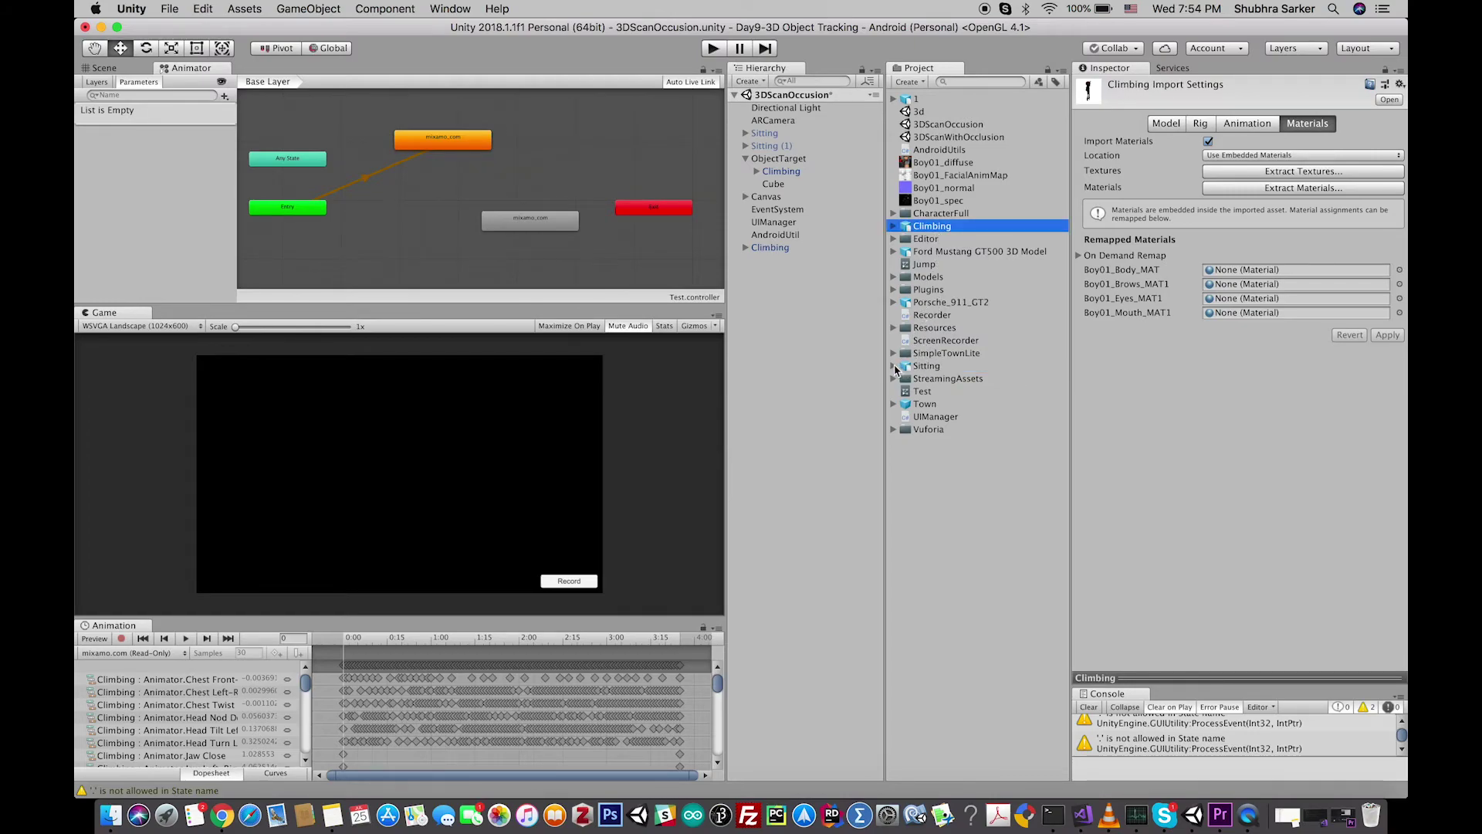
{"action": "left_click", "coordinate": [894, 366]}
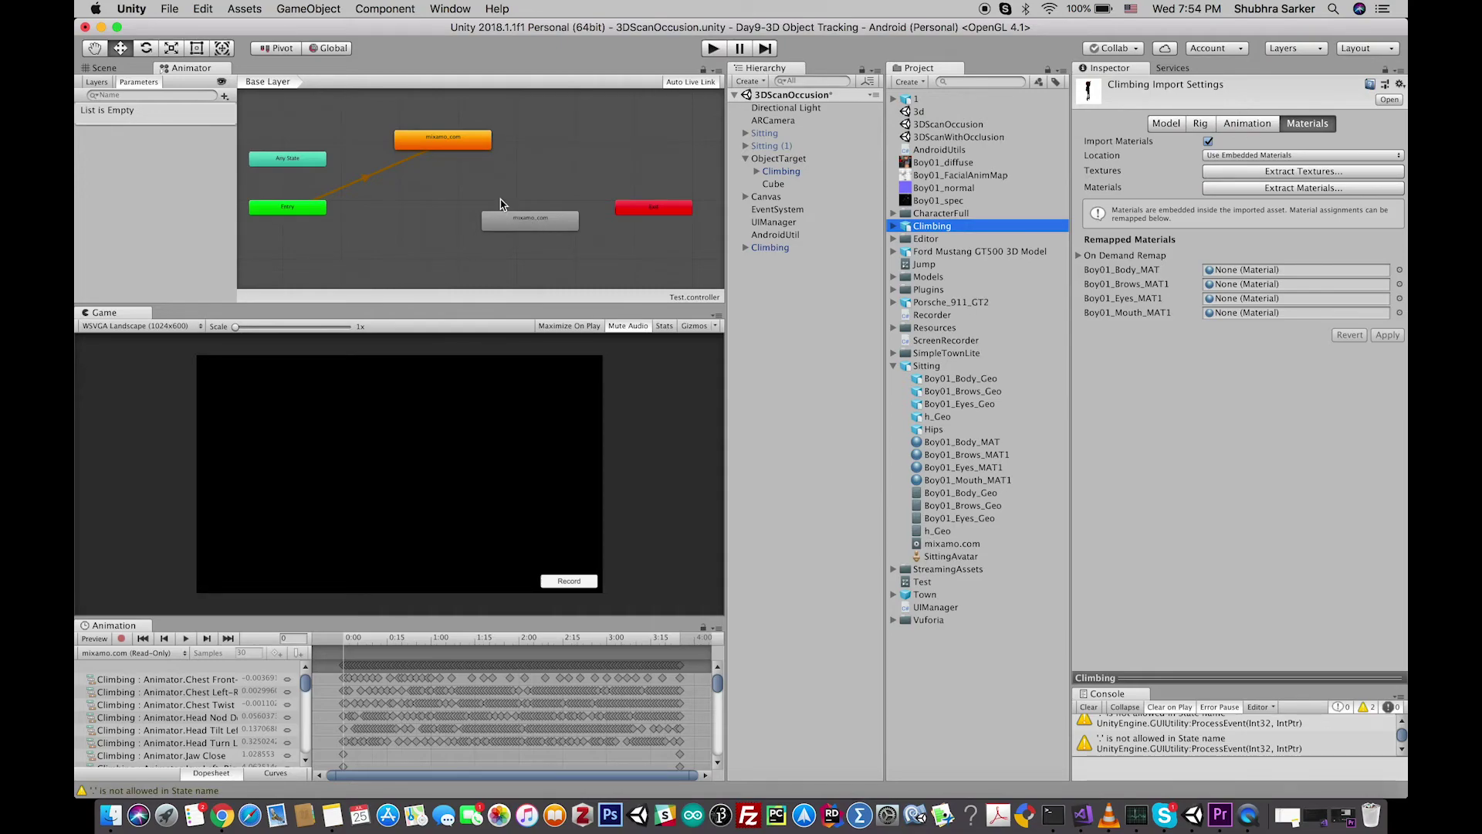
{"action": "left_click_drag", "start_coordinate": [507, 221], "coordinate": [421, 223]}
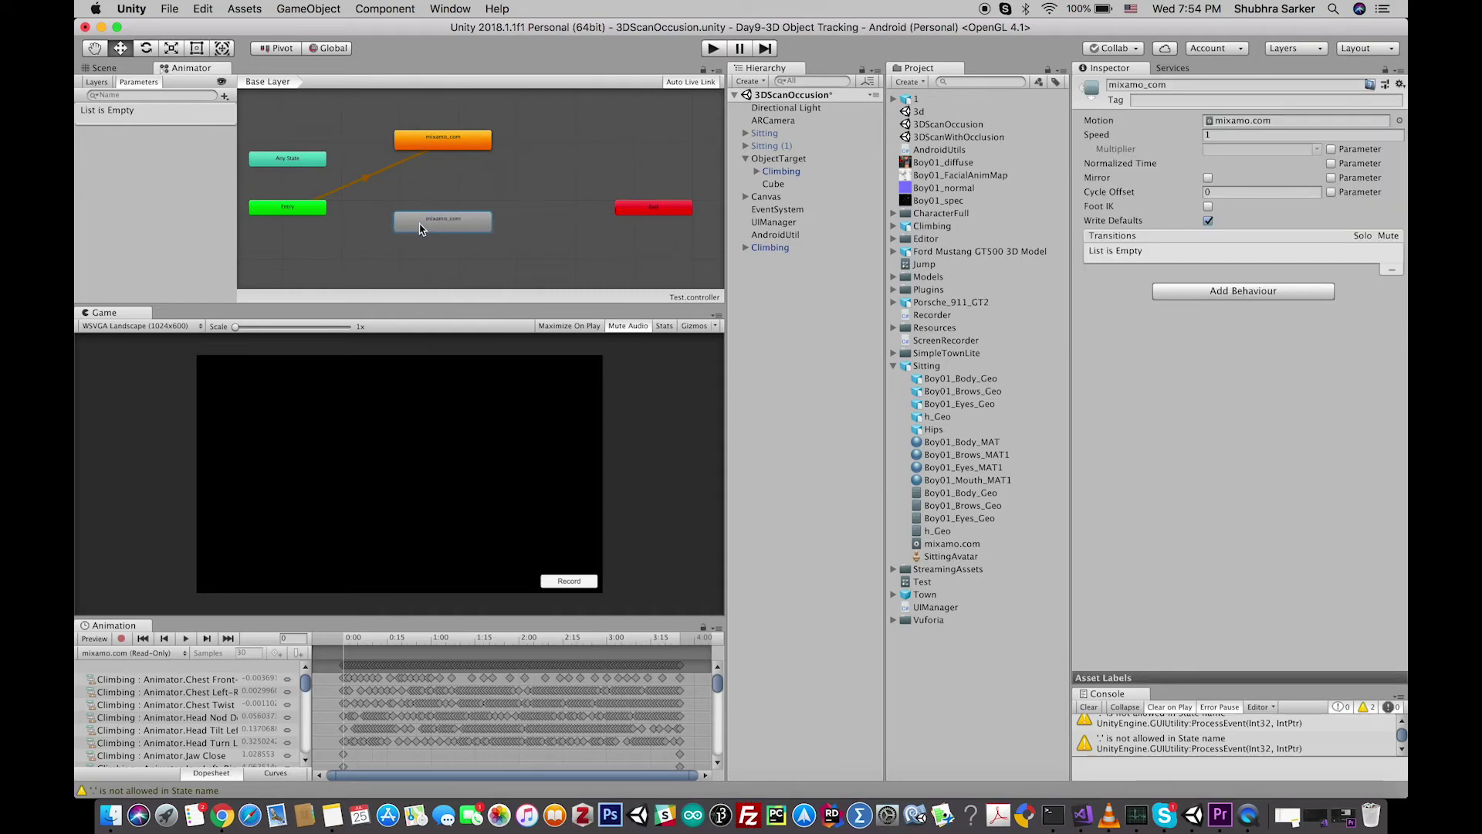
Add a transition from the orange default mixamo_com state to the grey mixamo_com state, then move the grey state lower.
{"action": "right_click", "coordinate": [453, 149]}
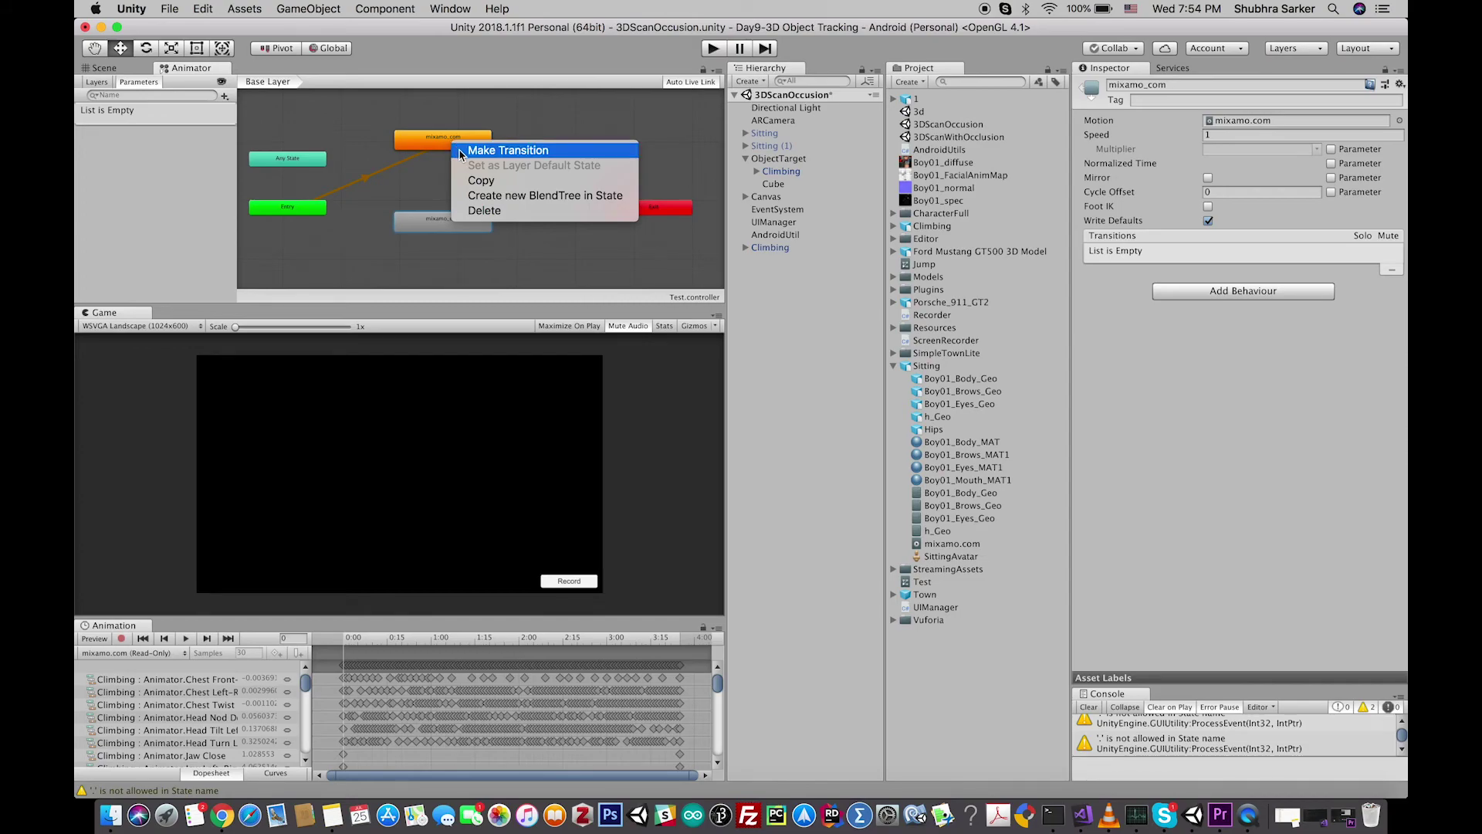
{"action": "left_click", "coordinate": [463, 150]}
{"action": "left_click", "coordinate": [433, 221]}
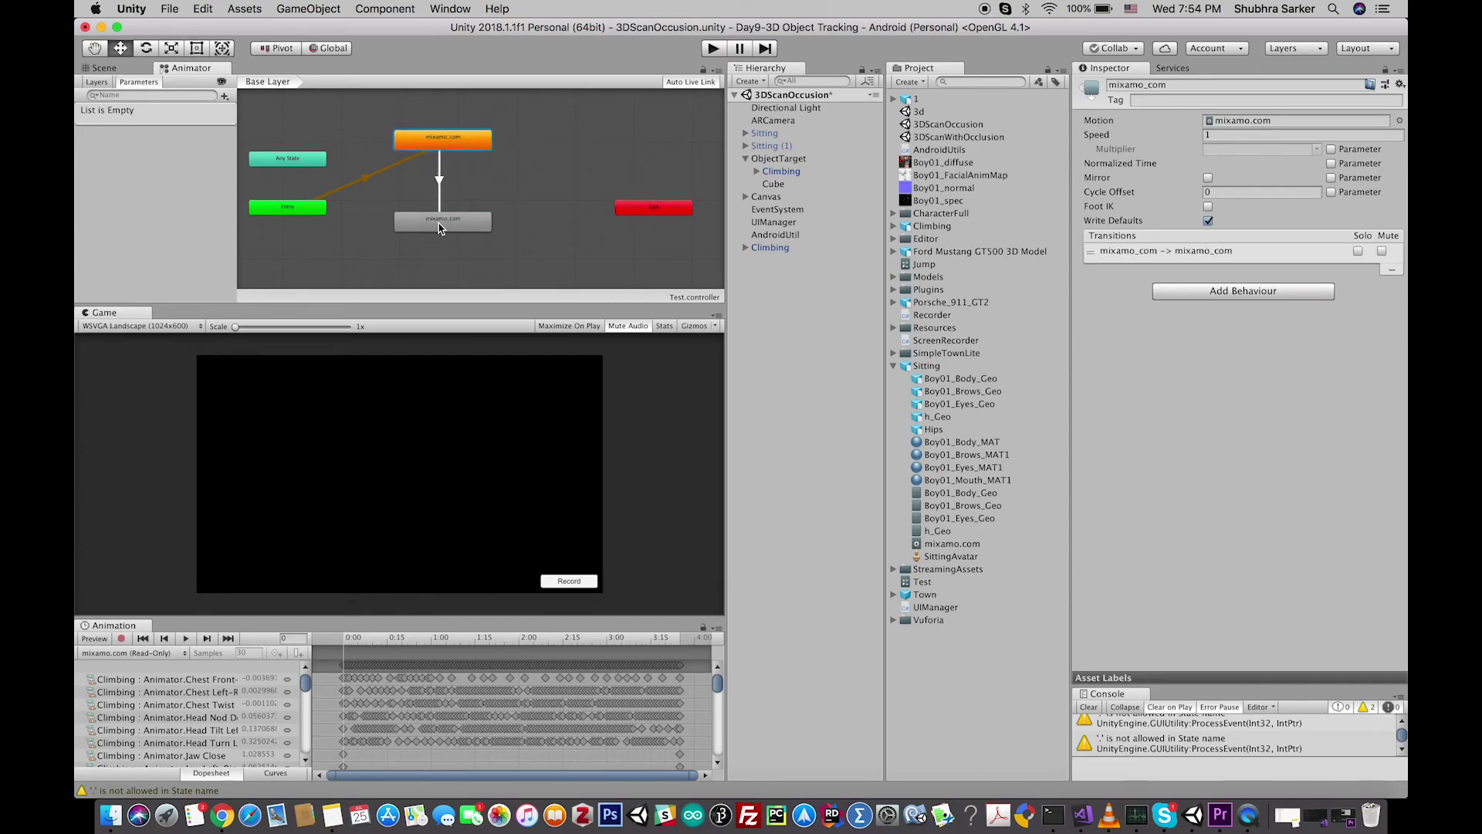
{"action": "left_click_drag", "start_coordinate": [435, 227], "coordinate": [437, 246]}
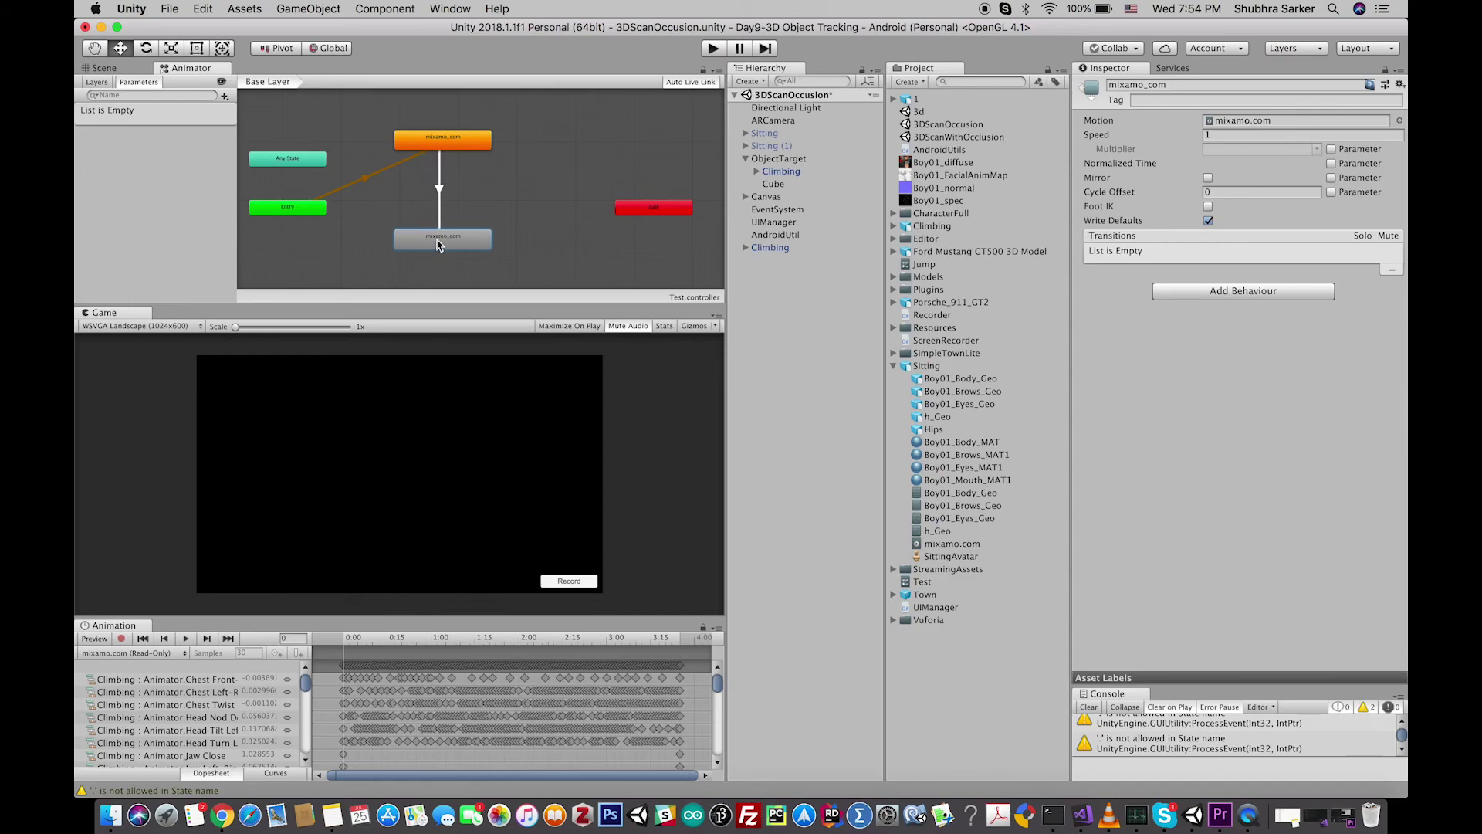